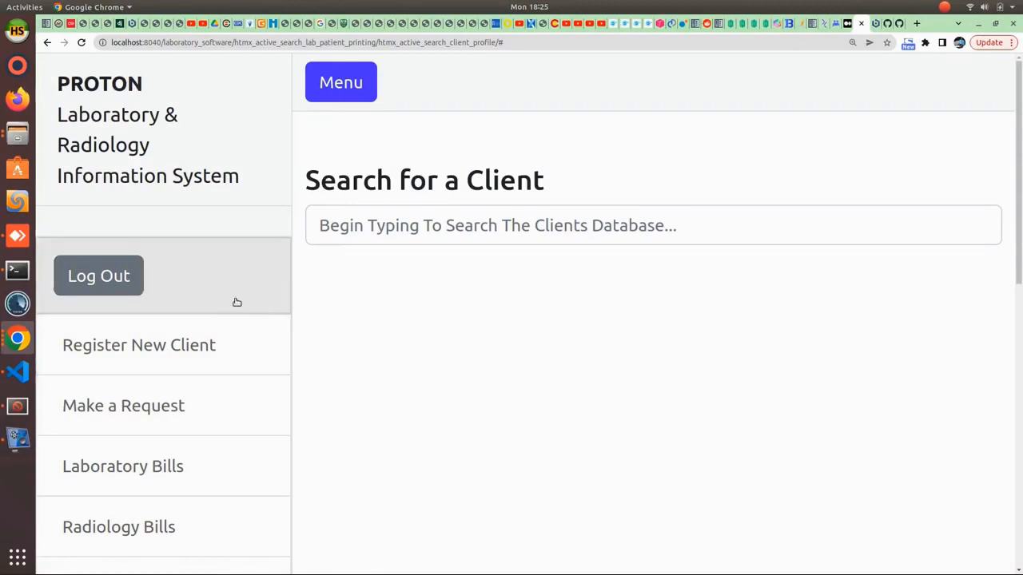
- Scroll through PROTON's sidebar menu to review the available features
scroll(225, 316, down, 1)
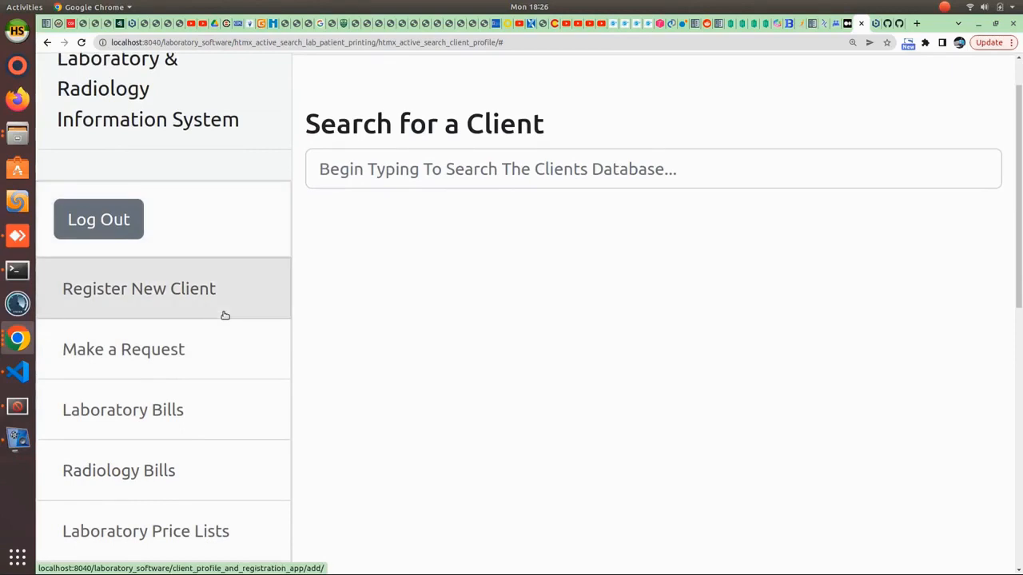
scroll(224, 315, down, 1)
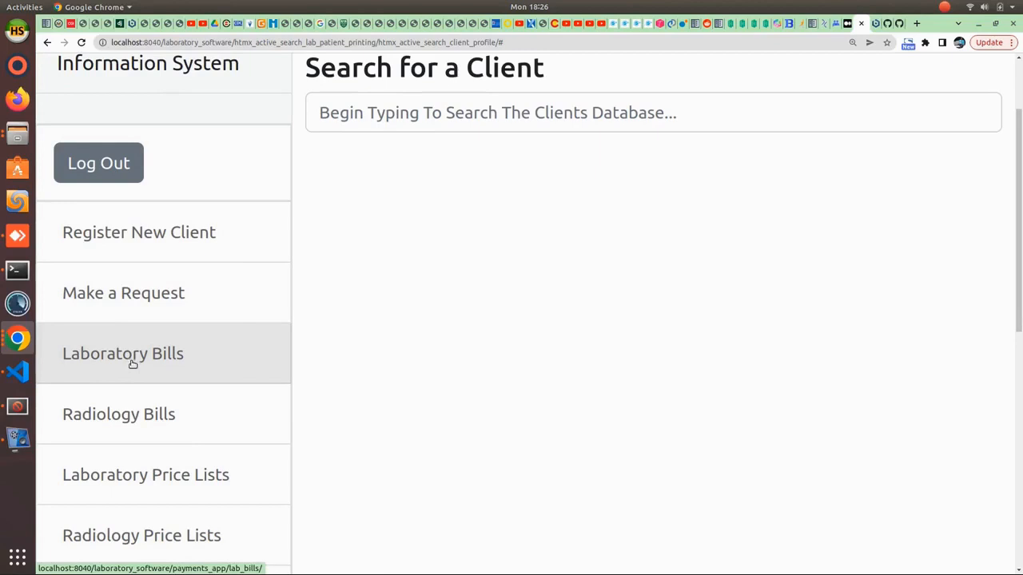
scroll(125, 388, down, 1)
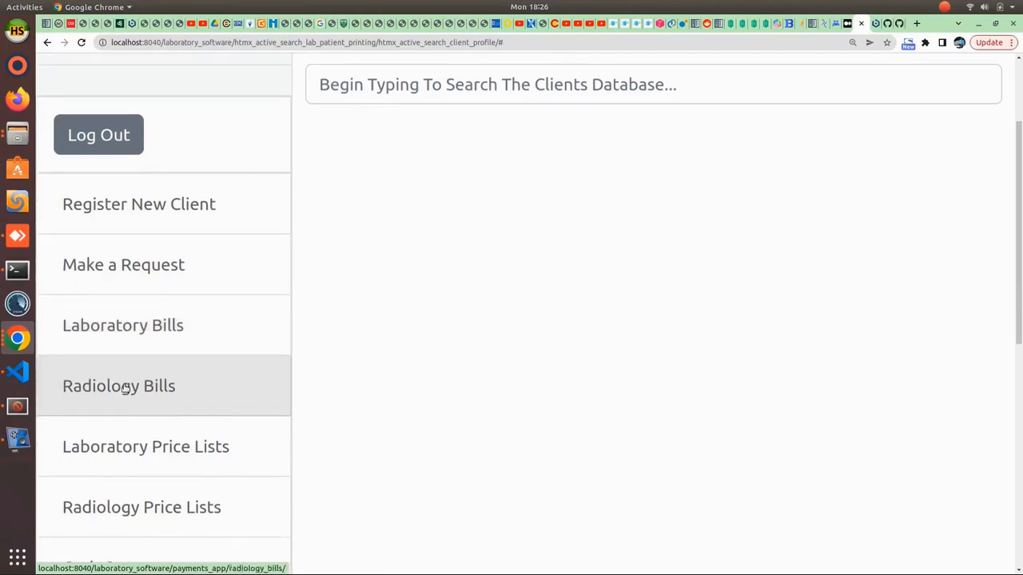
scroll(127, 390, down, 2)
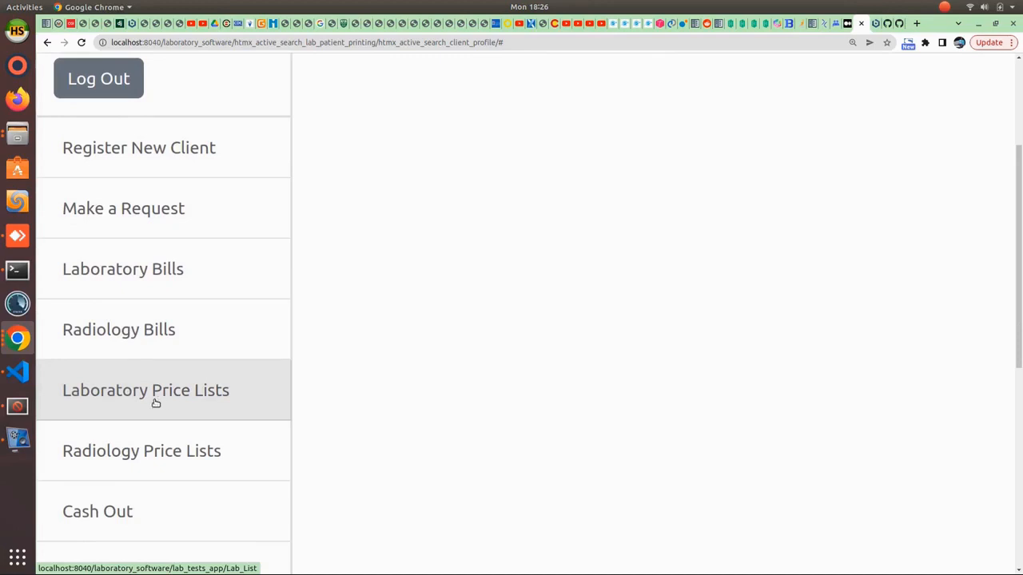
scroll(156, 402, down, 2)
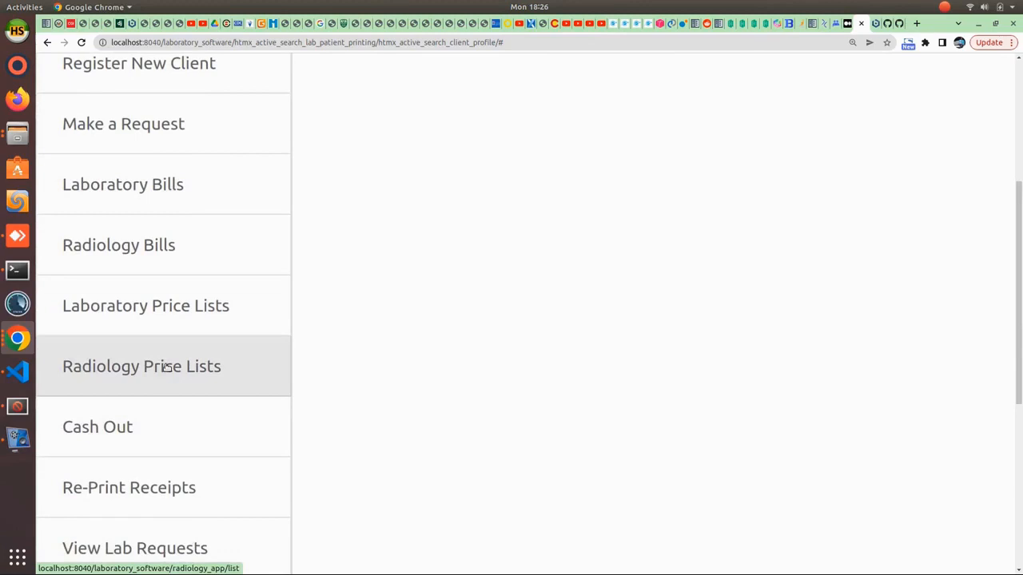
scroll(165, 368, down, 1)
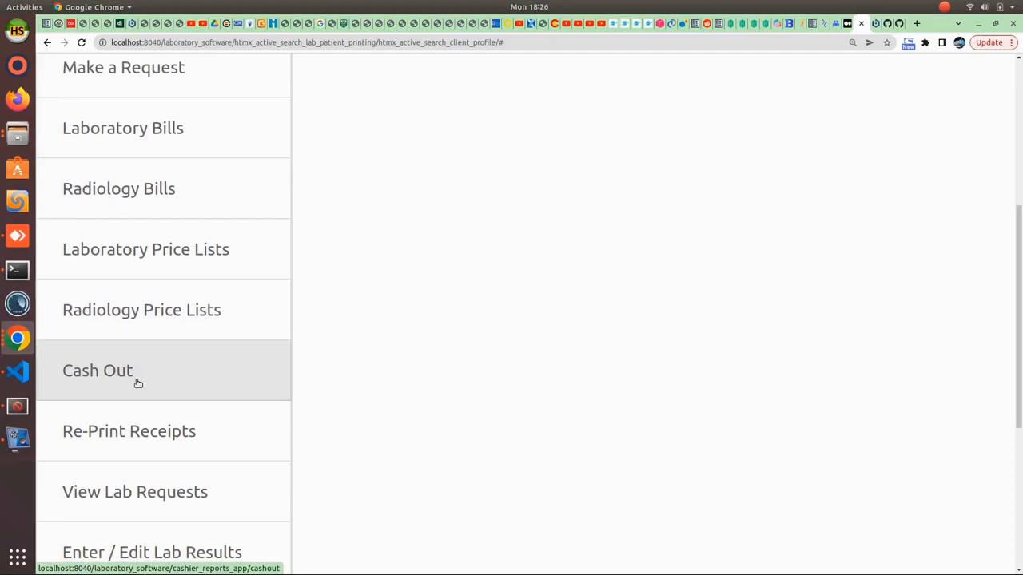
scroll(136, 380, down, 2)
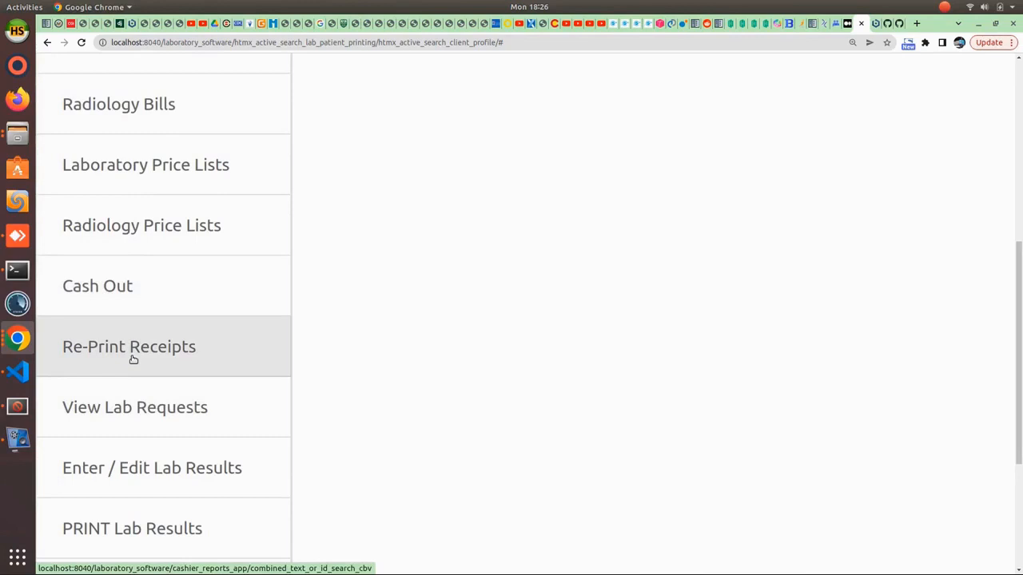
scroll(133, 360, down, 2)
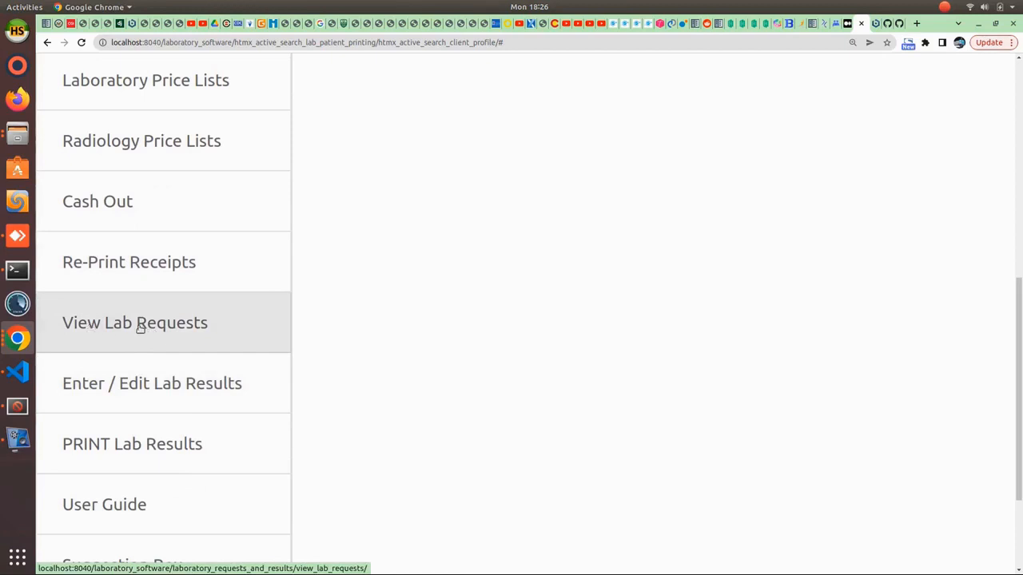
scroll(140, 329, down, 2)
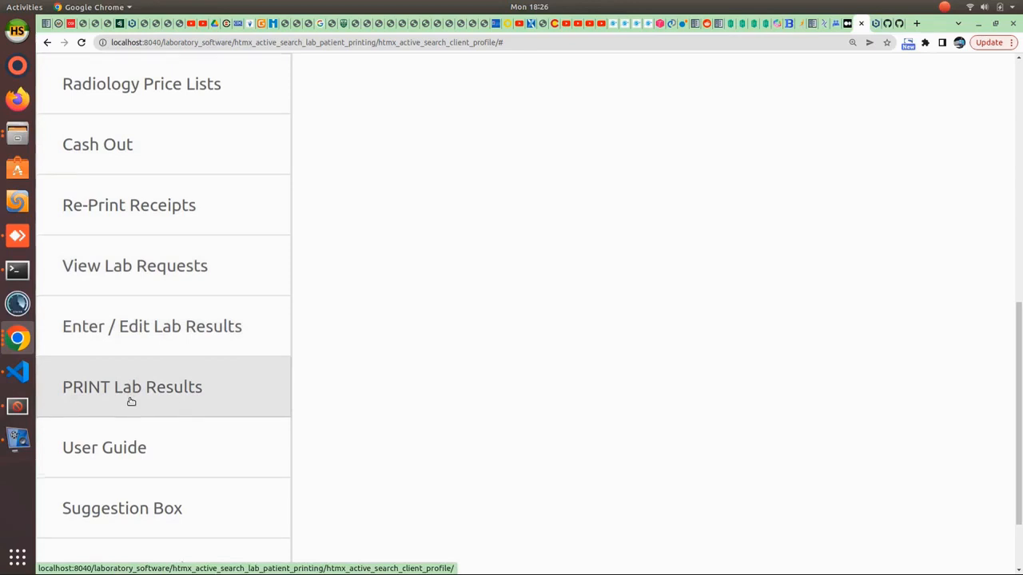
scroll(131, 402, down, 2)
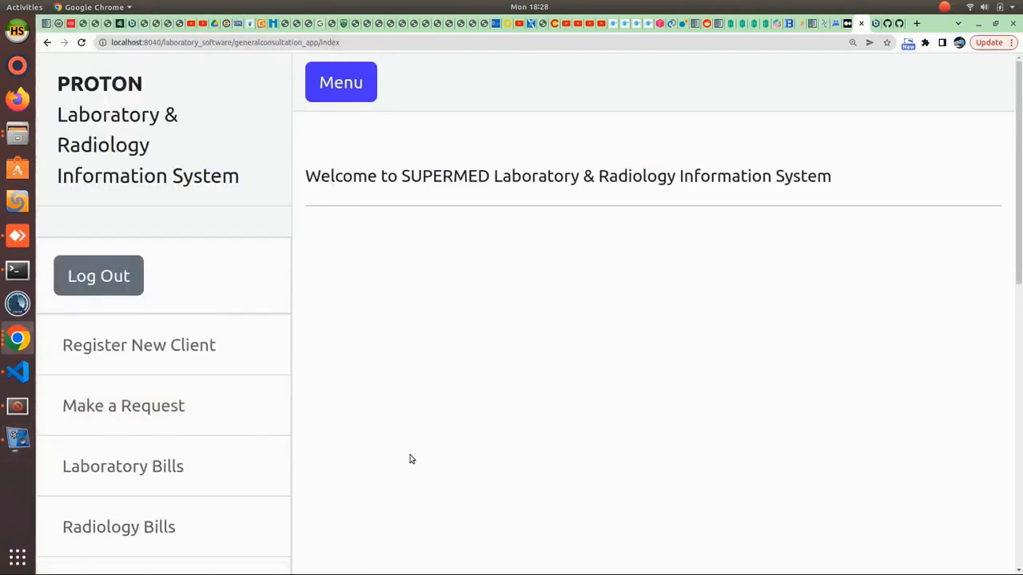
- Open Register New Client and enter new_client as both first name and surname
click(132, 344)
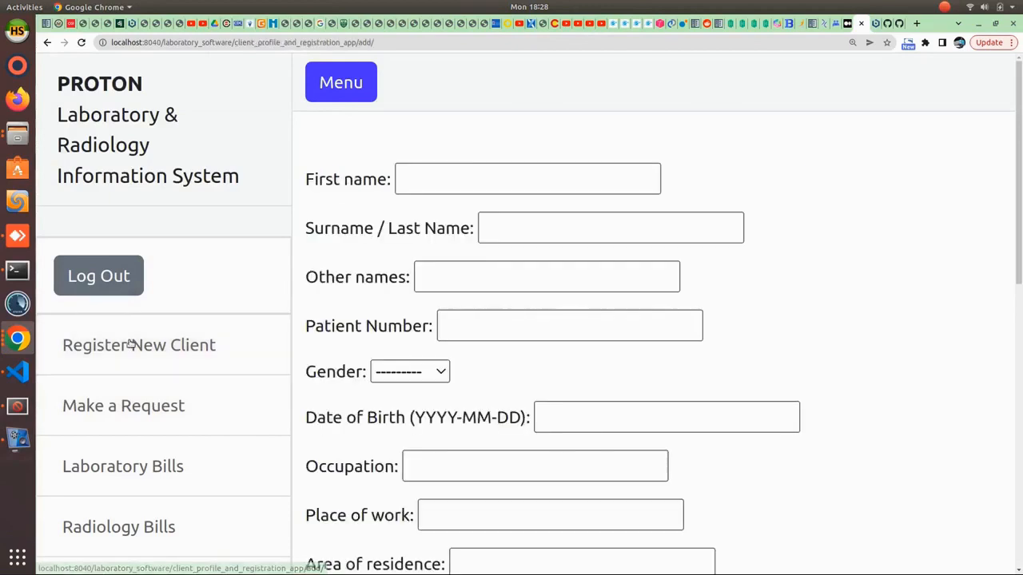
click(476, 173)
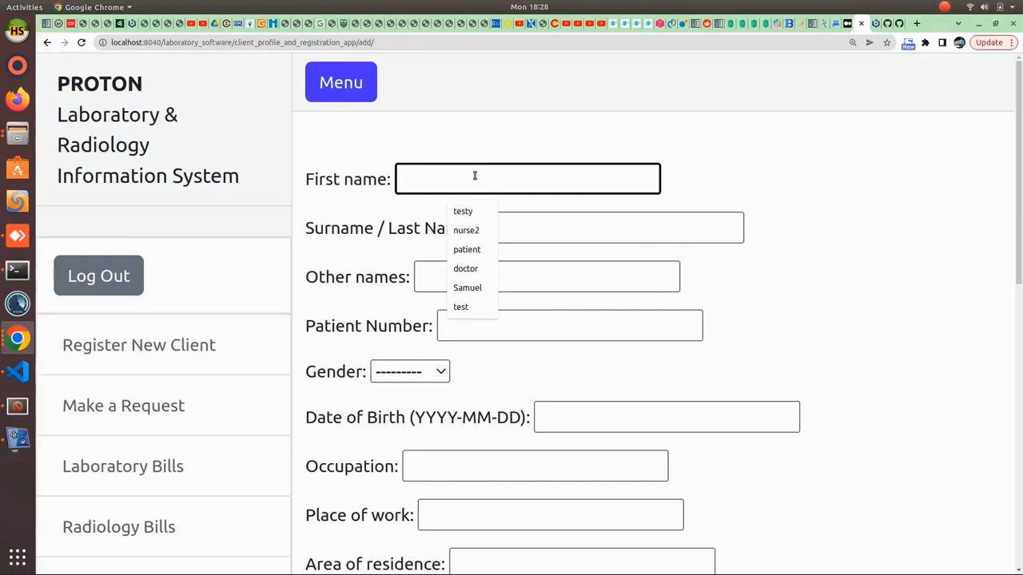
text(ne)
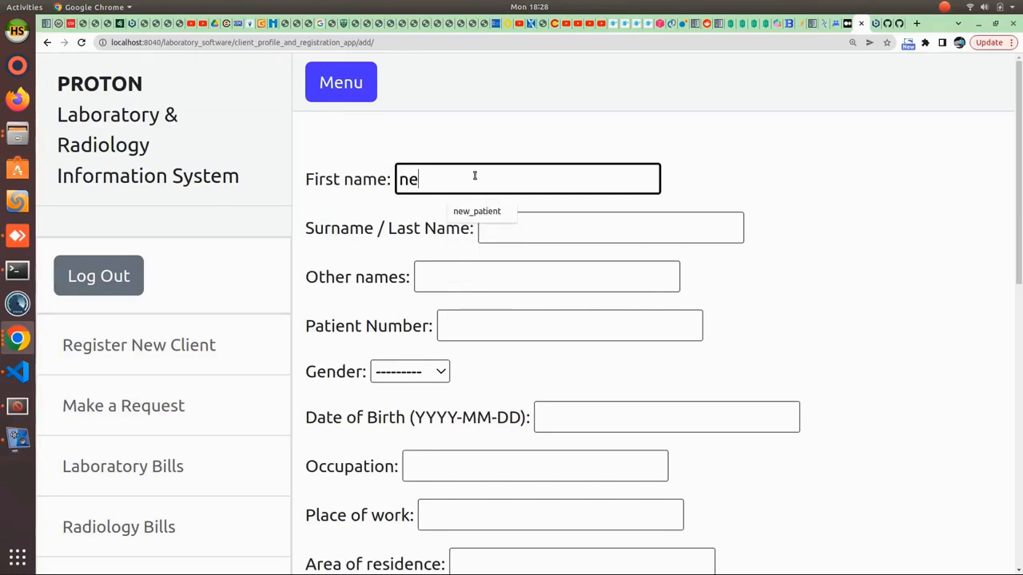
text(w_client)
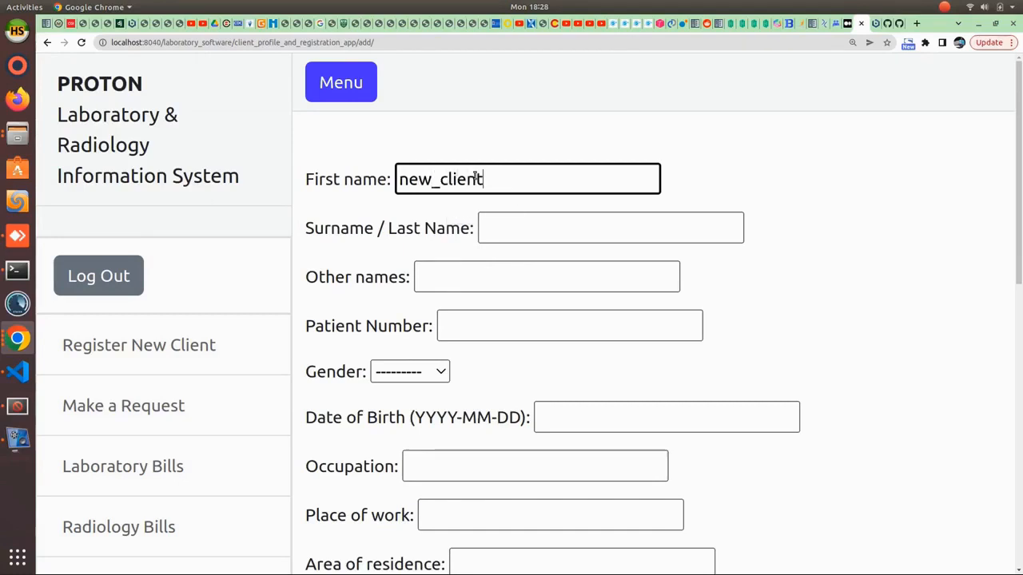
click(495, 229)
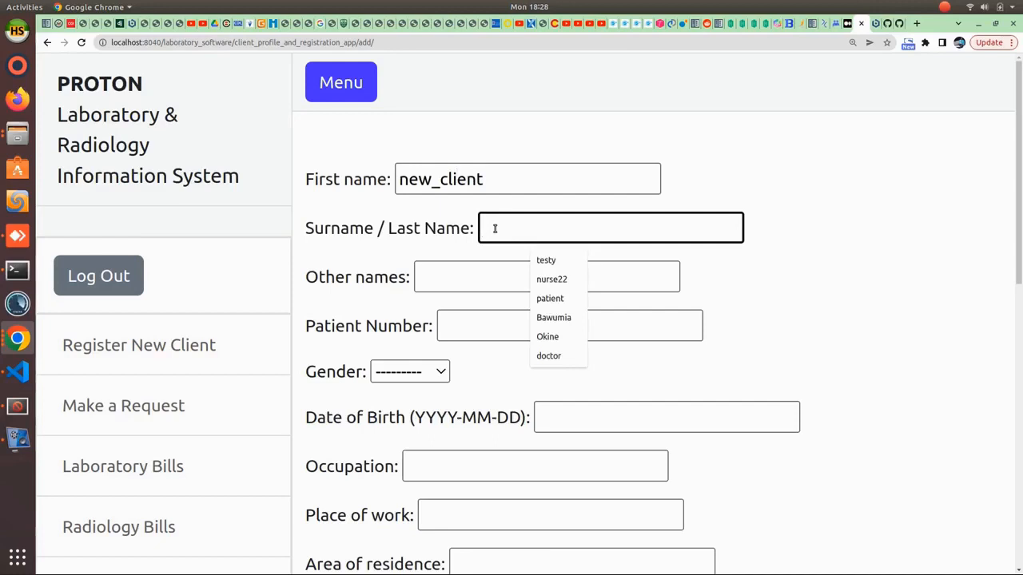
text(new)
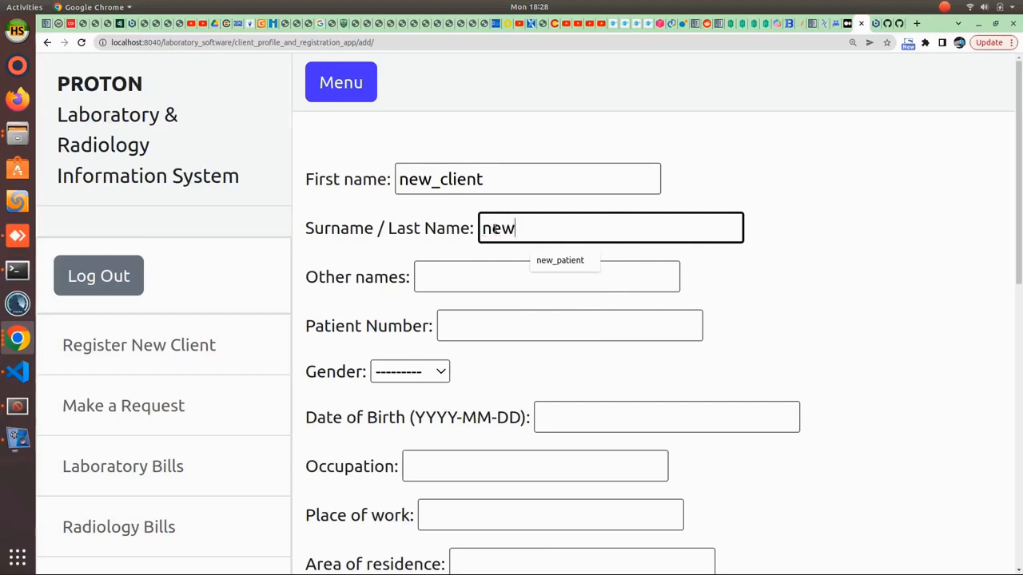
text(_client)
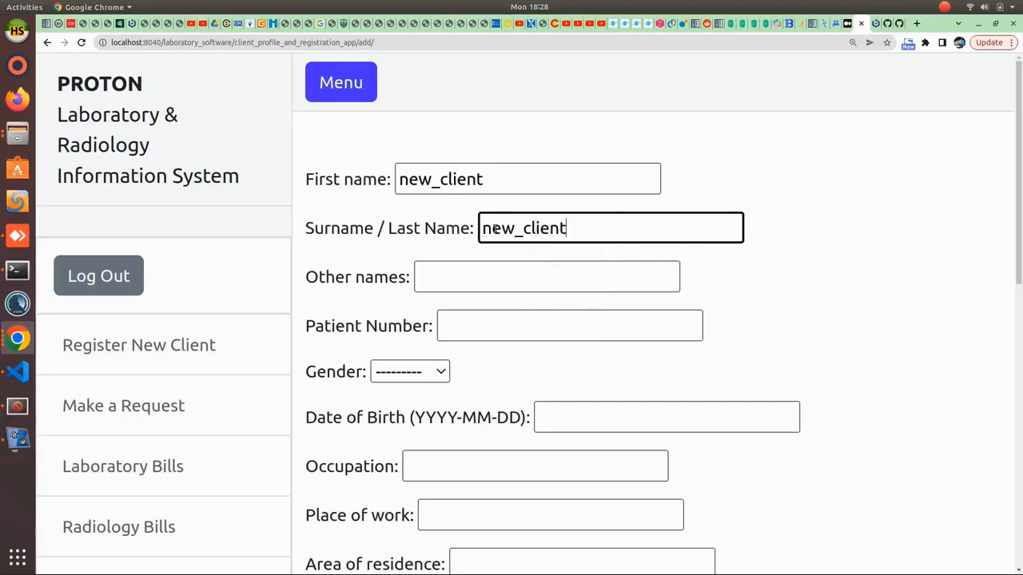
click(505, 275)
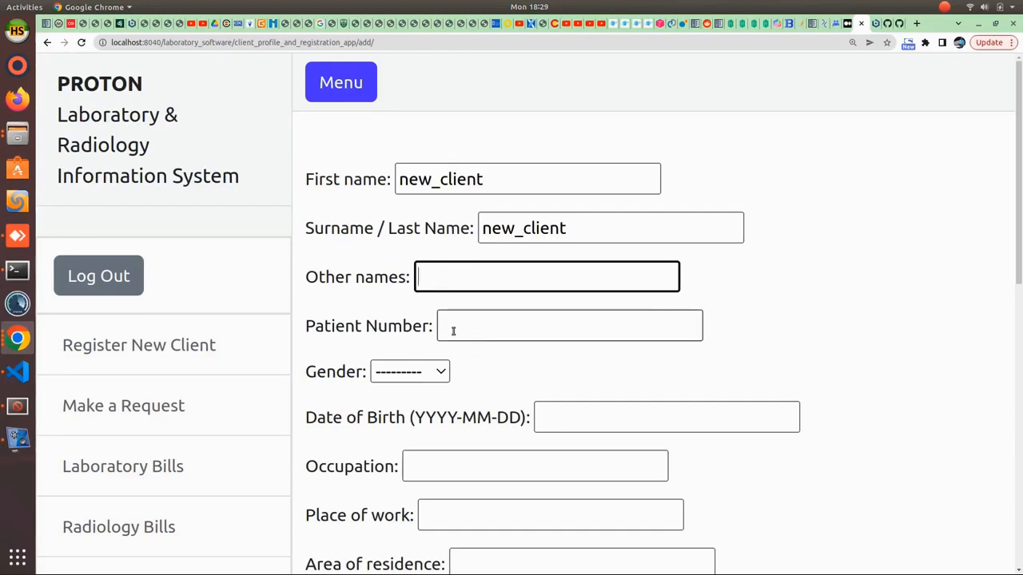
scroll(453, 331, down, 1)
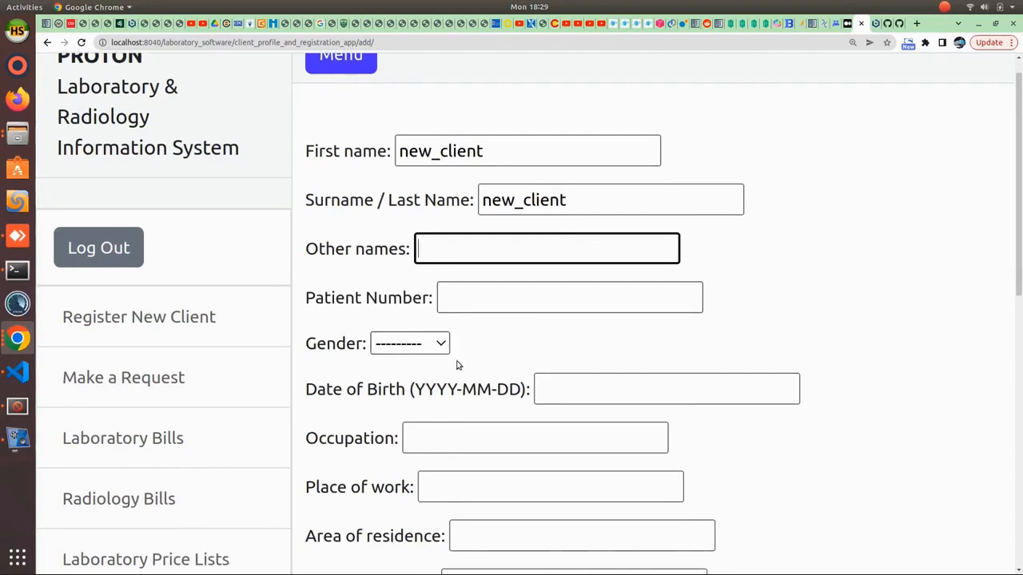
click(416, 342)
click(404, 387)
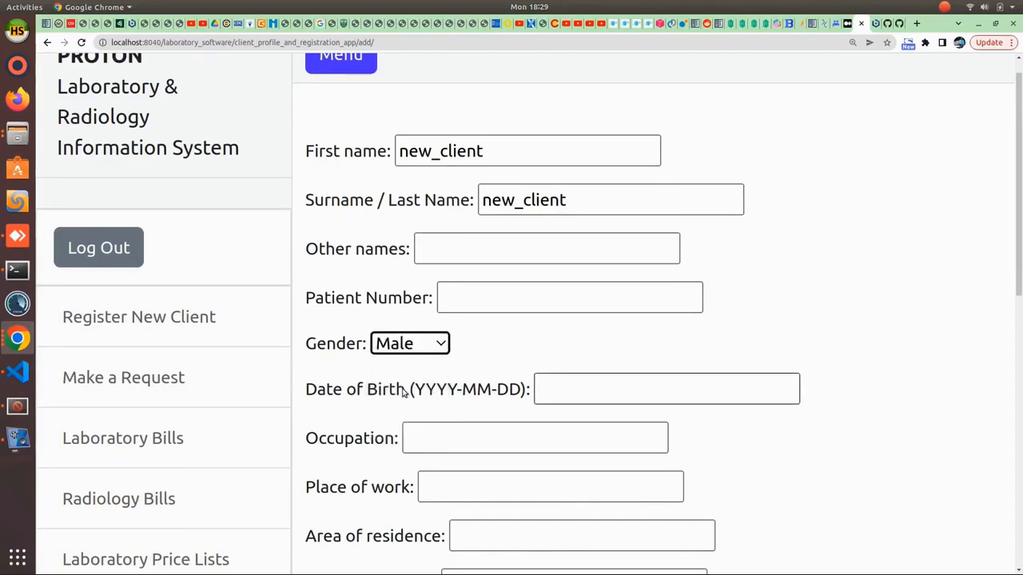
click(619, 398)
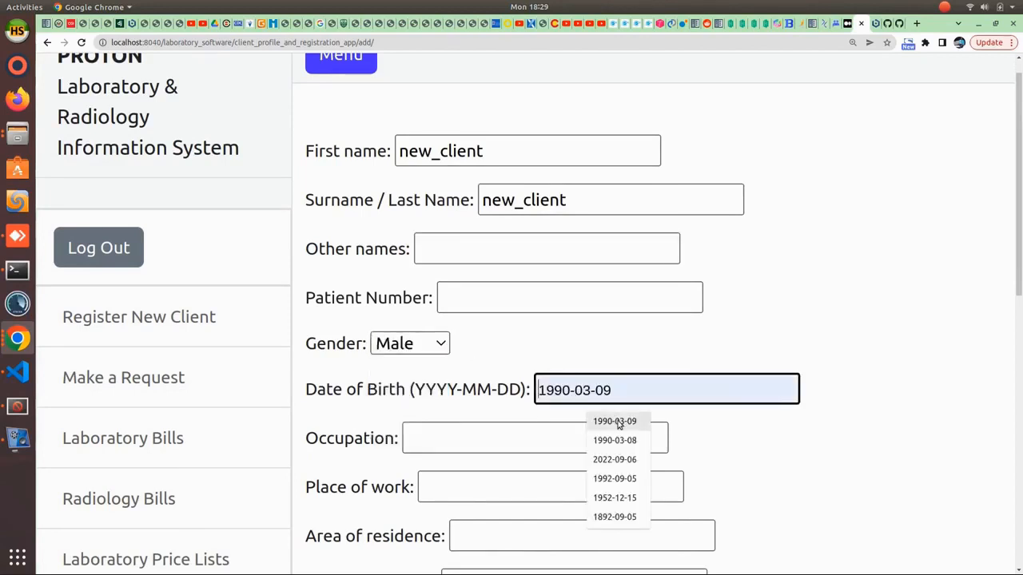
click(615, 422)
scroll(463, 456, down, 3)
click(464, 298)
click(477, 350)
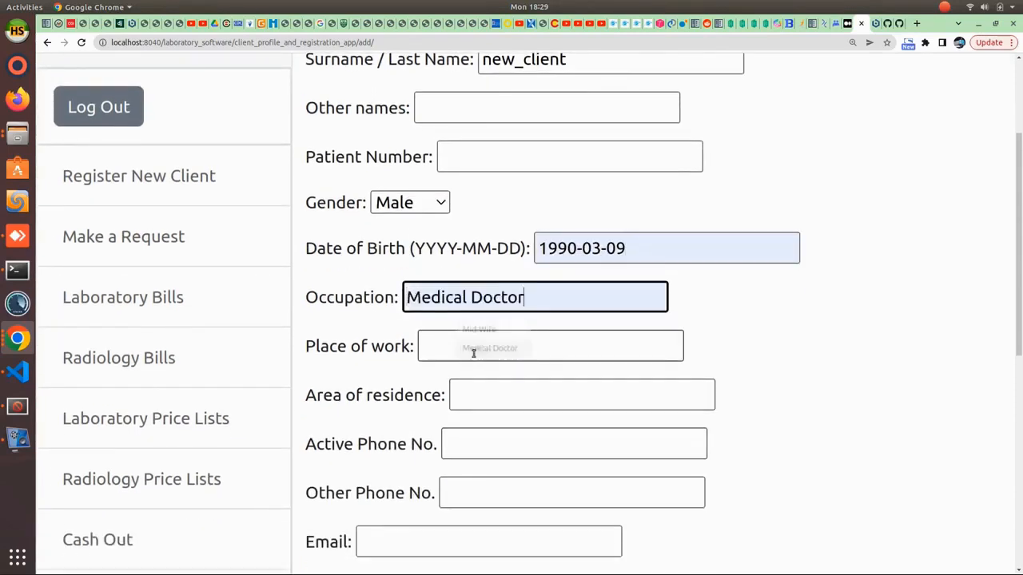
click(489, 346)
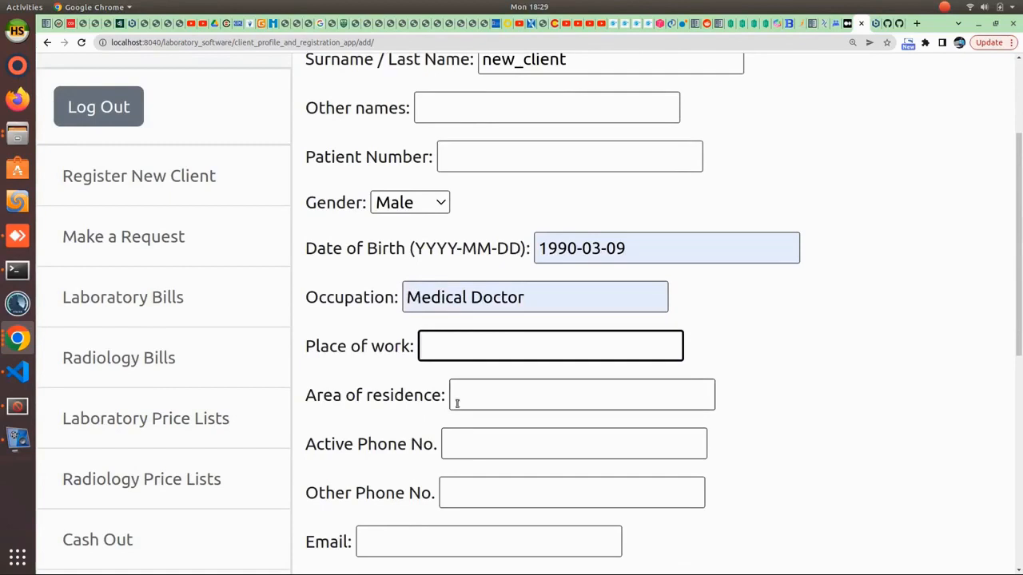
scroll(393, 416, down, 3)
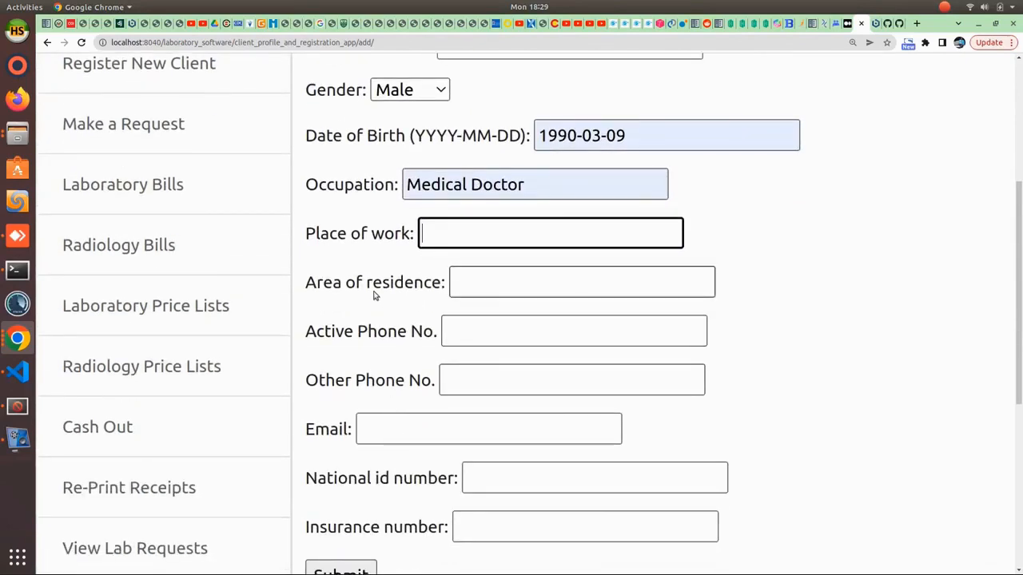
- Enter Achimota as residence and fill both phone numbers from saved suggestions
click(532, 283)
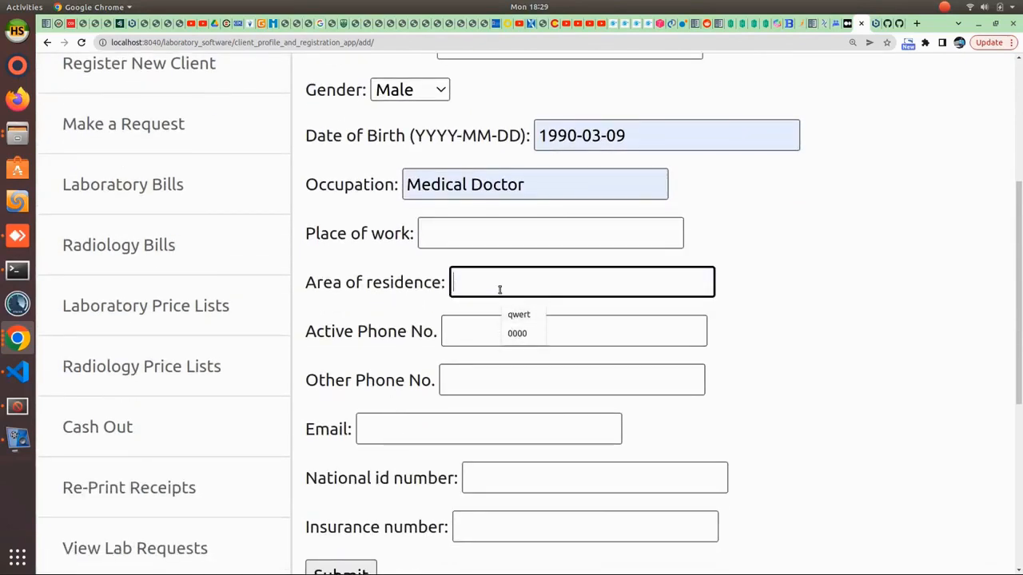
text(A)
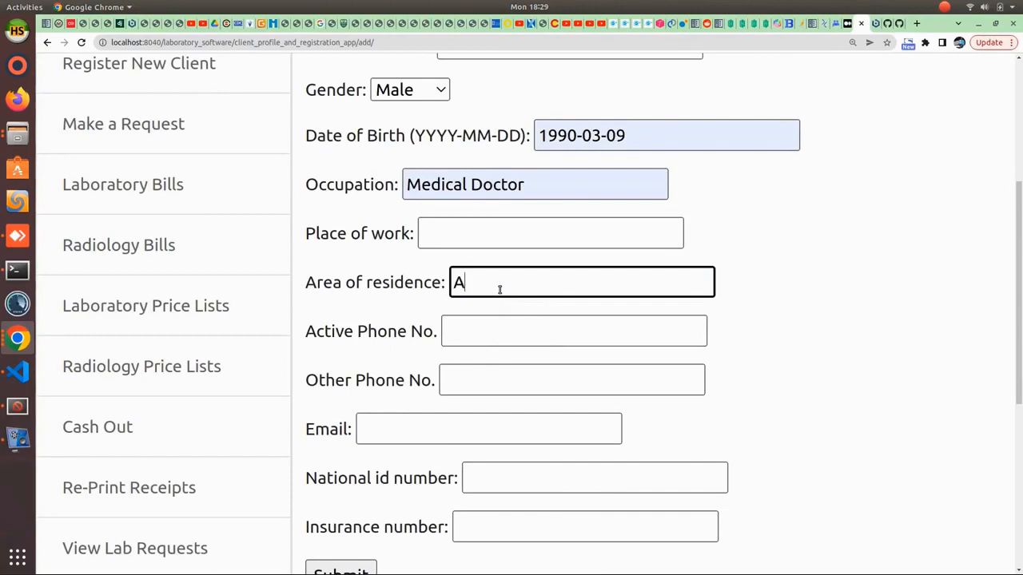
text(chimota)
click(560, 331)
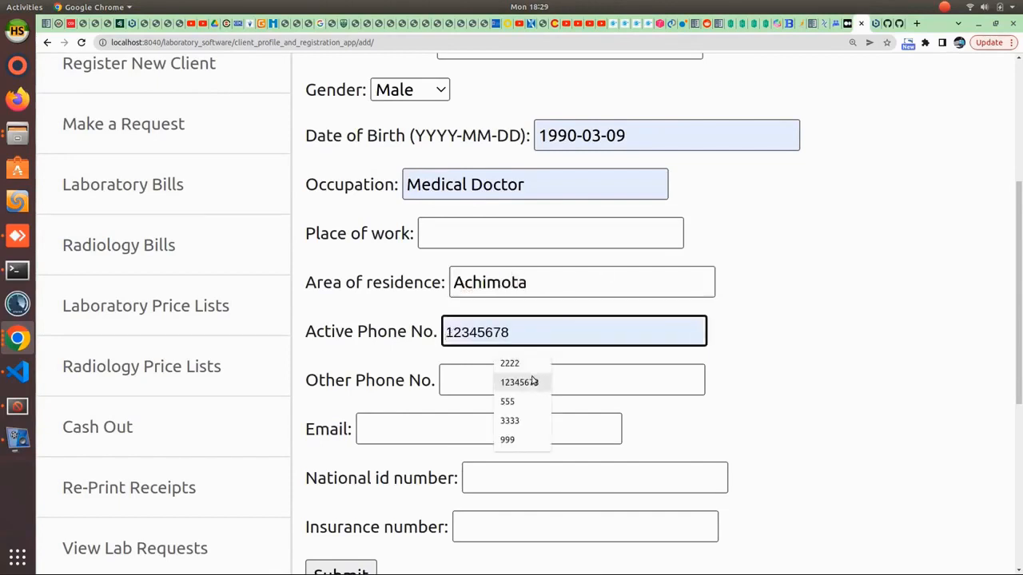
click(533, 363)
click(484, 374)
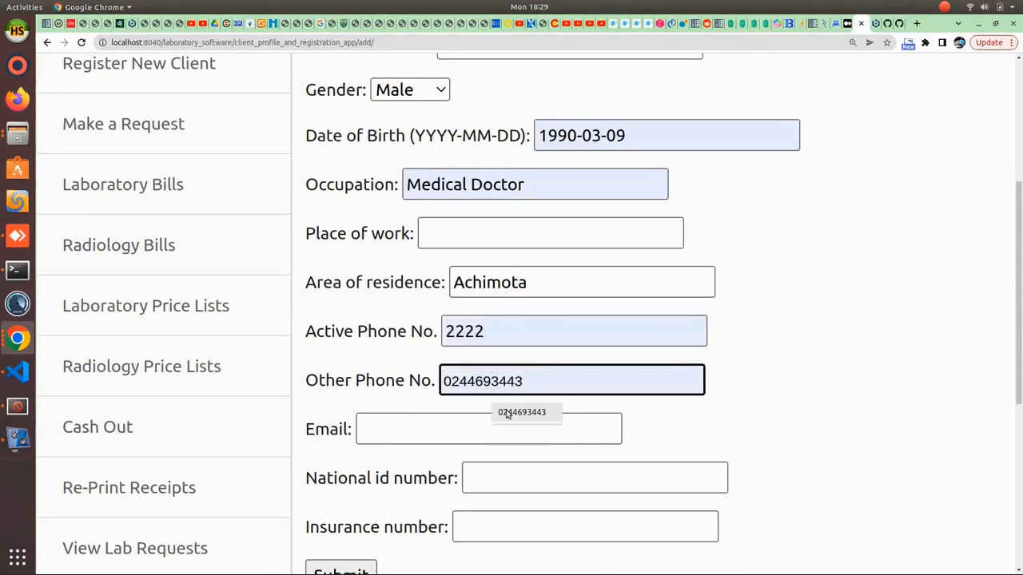
click(506, 413)
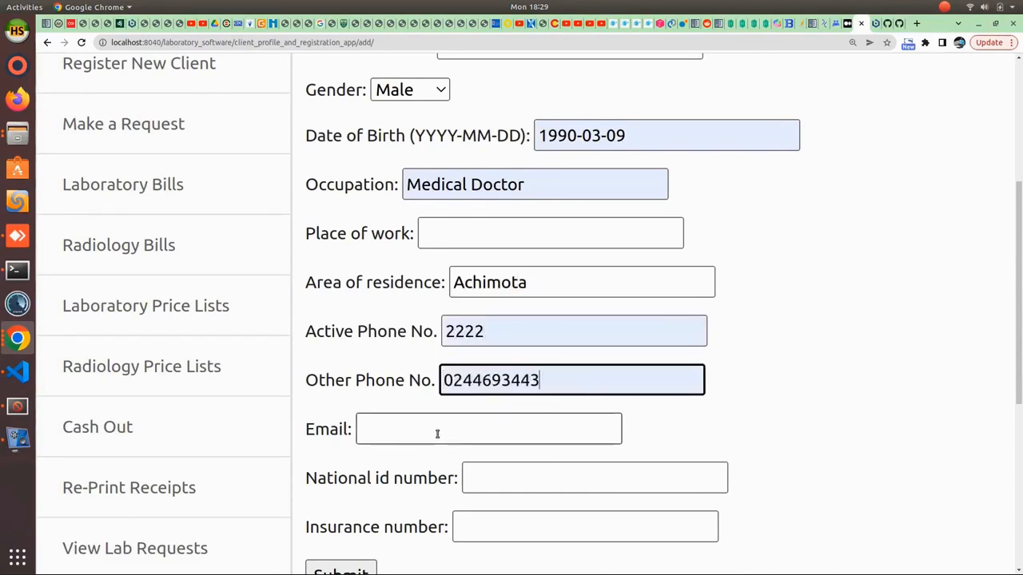
- Fill in the client's e-mail address and national ID number, then submit the registration
click(437, 434)
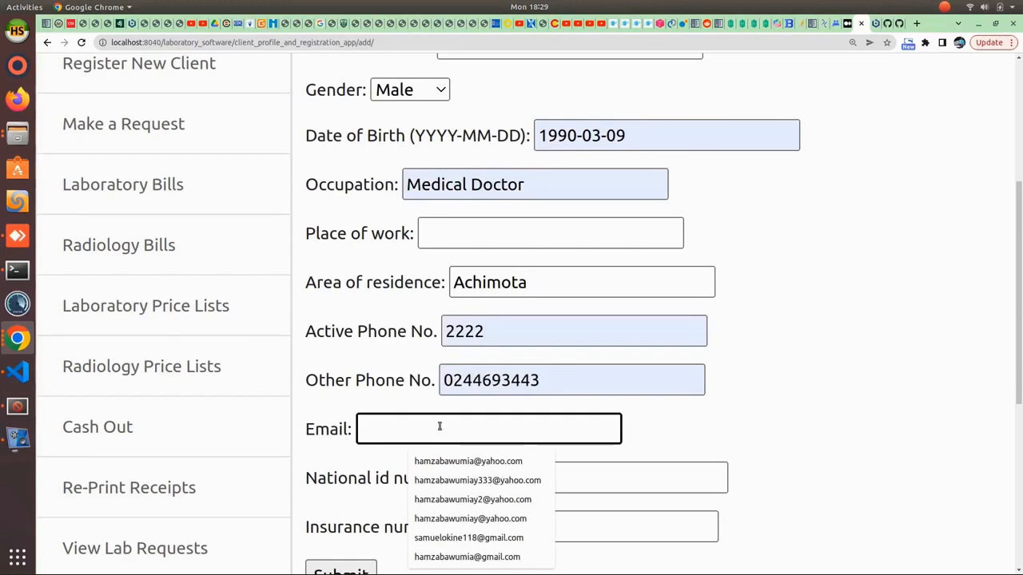
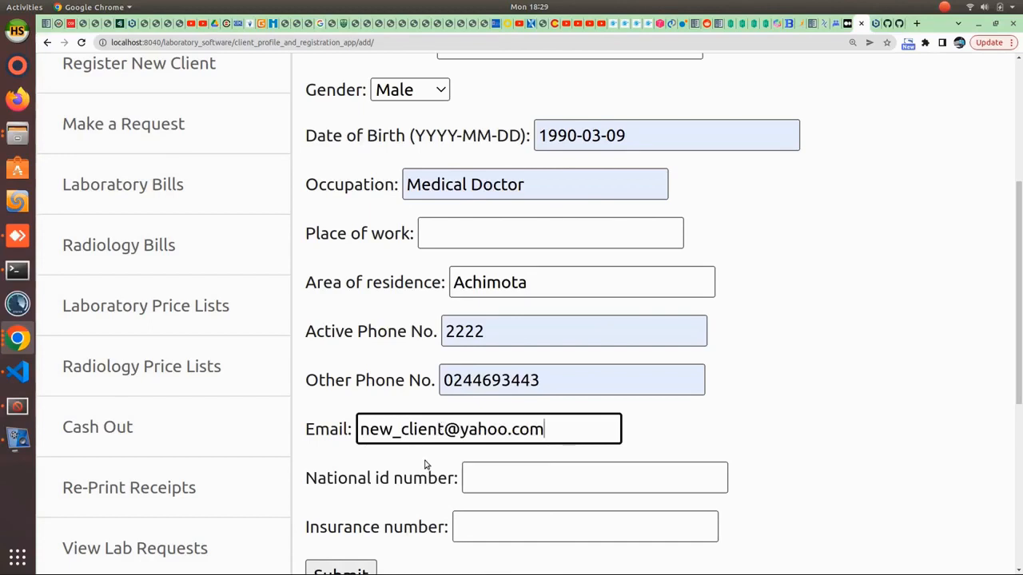
scroll(425, 466, down, 2)
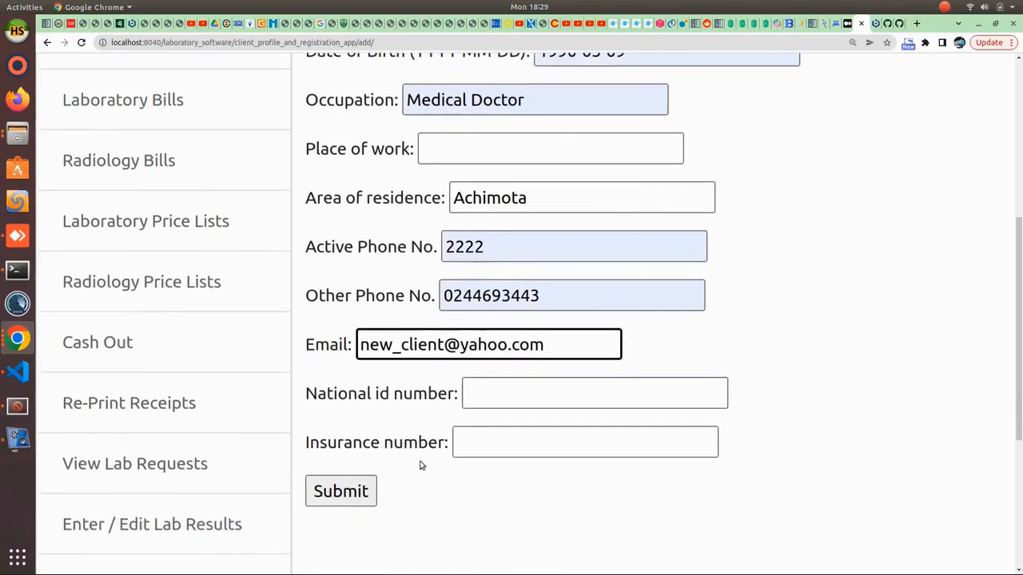
click(473, 391)
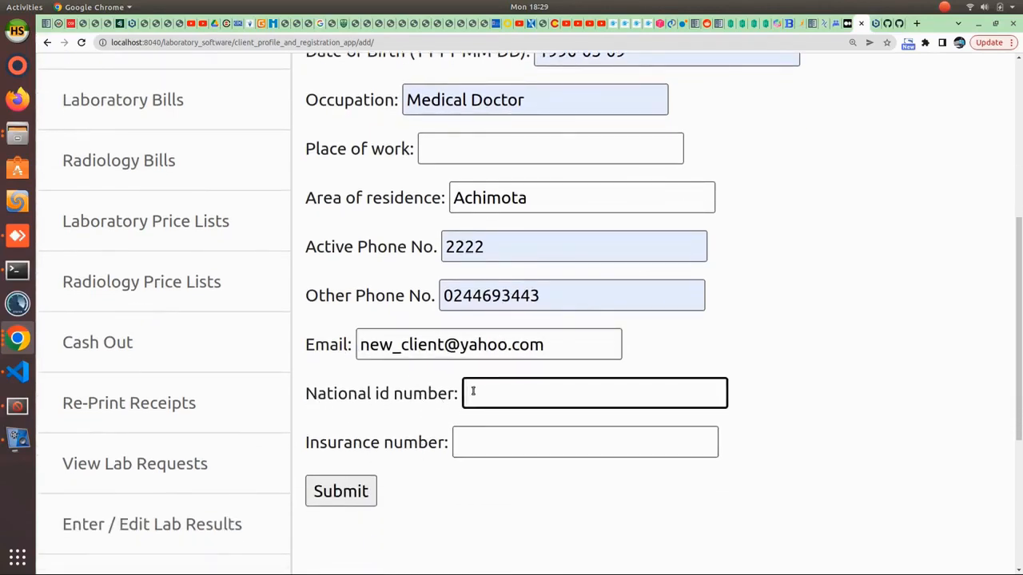
text(0000)
scroll(493, 454, down, 2)
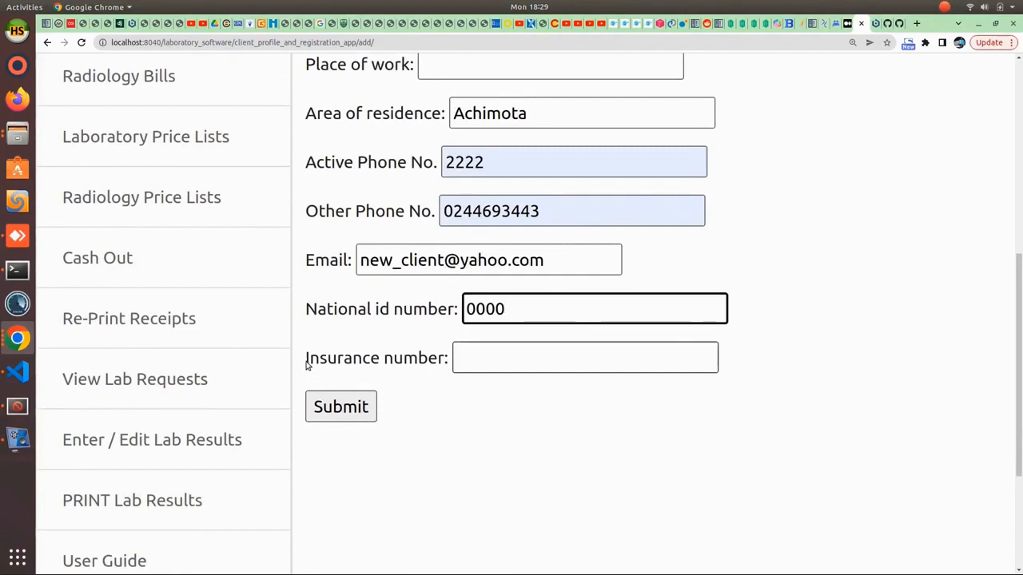
drag(306, 366, 523, 361)
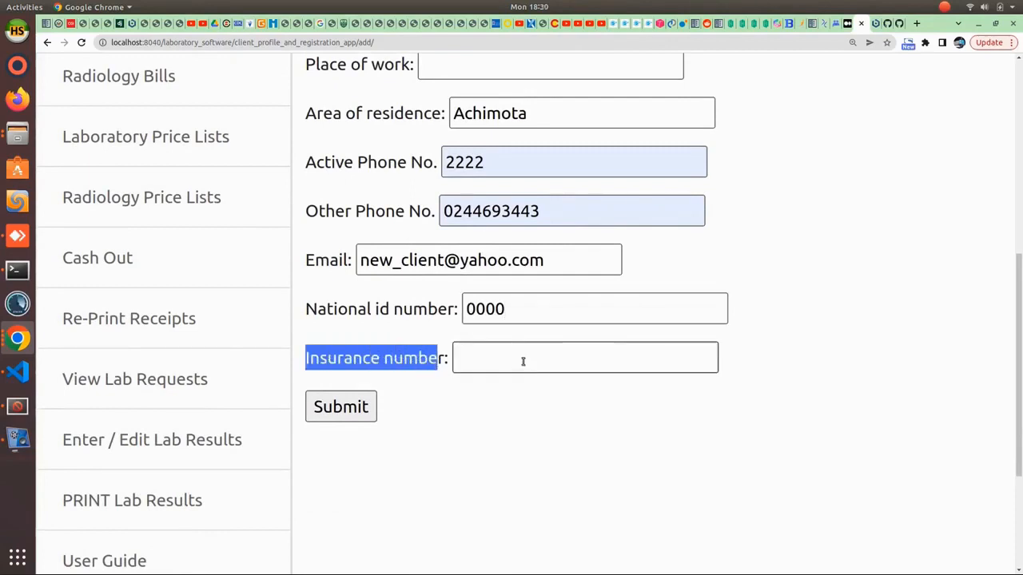
click(339, 409)
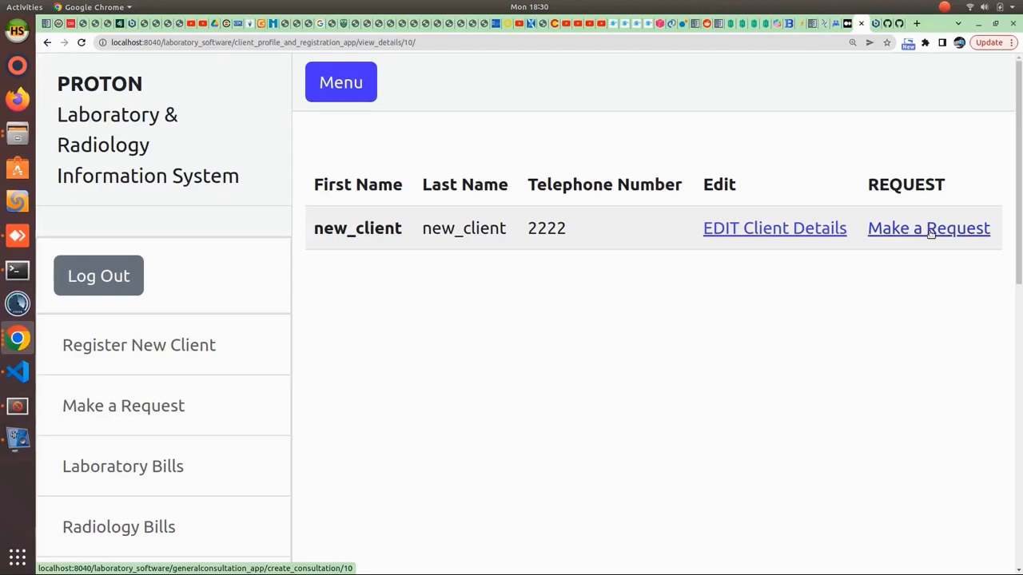
- Go to Make a Request in the sidebar to search for a client
click(99, 408)
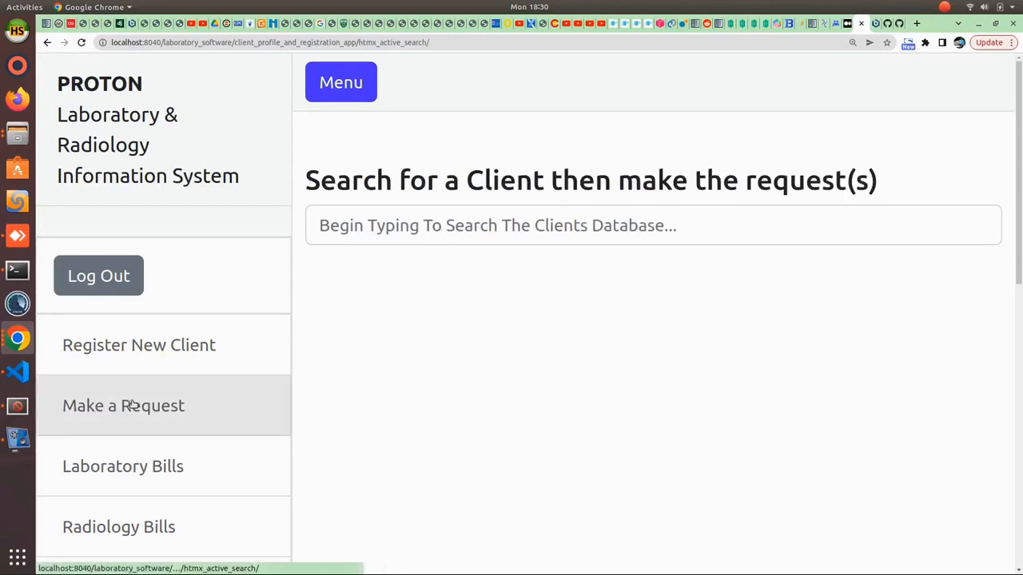
- Search the client list for 'new' and start a request for new_client
click(416, 228)
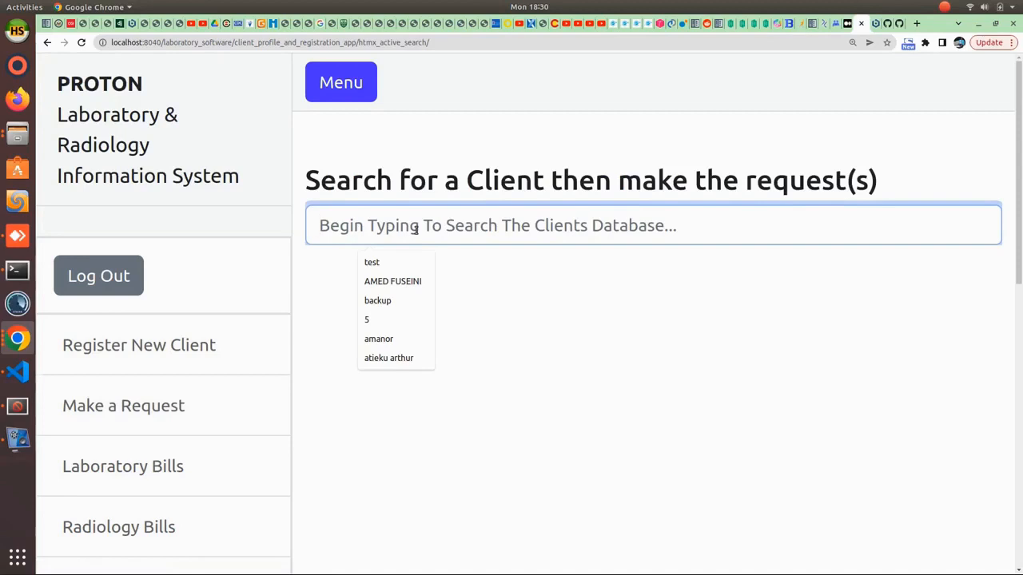
text(new)
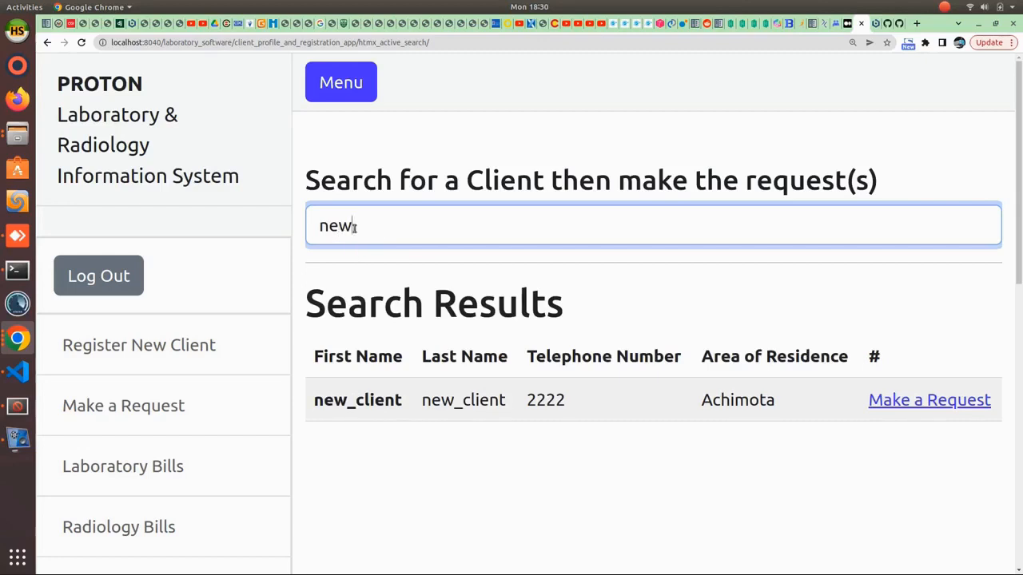
drag(320, 227, 350, 229)
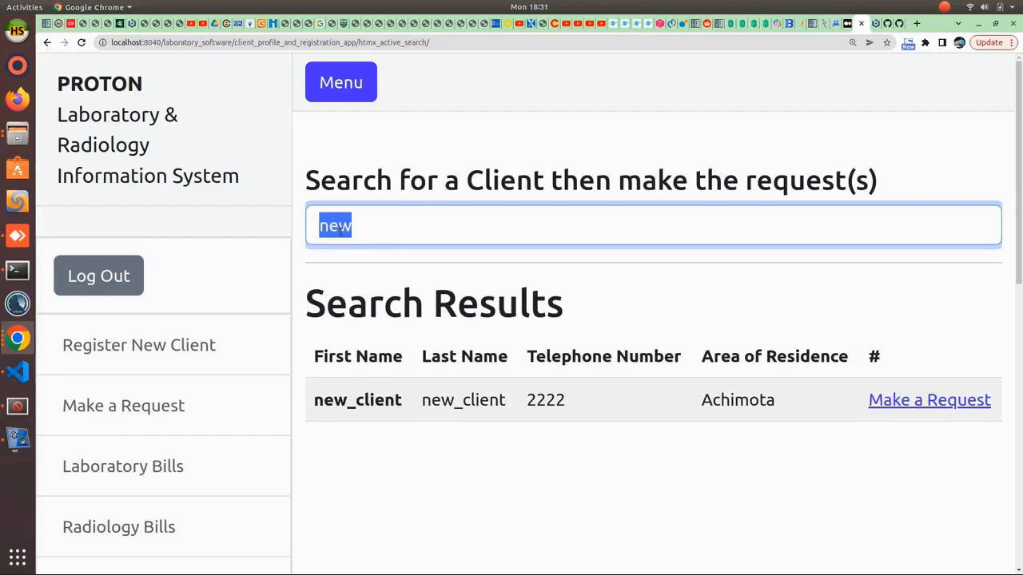
drag(357, 230, 316, 232)
text(test)
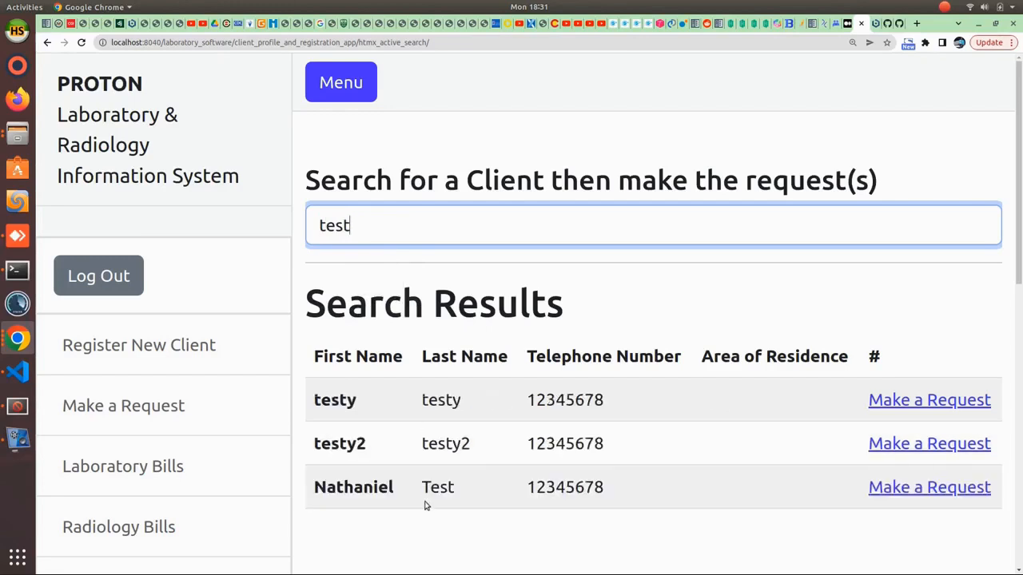
drag(422, 486, 456, 489)
drag(313, 400, 347, 403)
drag(424, 401, 505, 405)
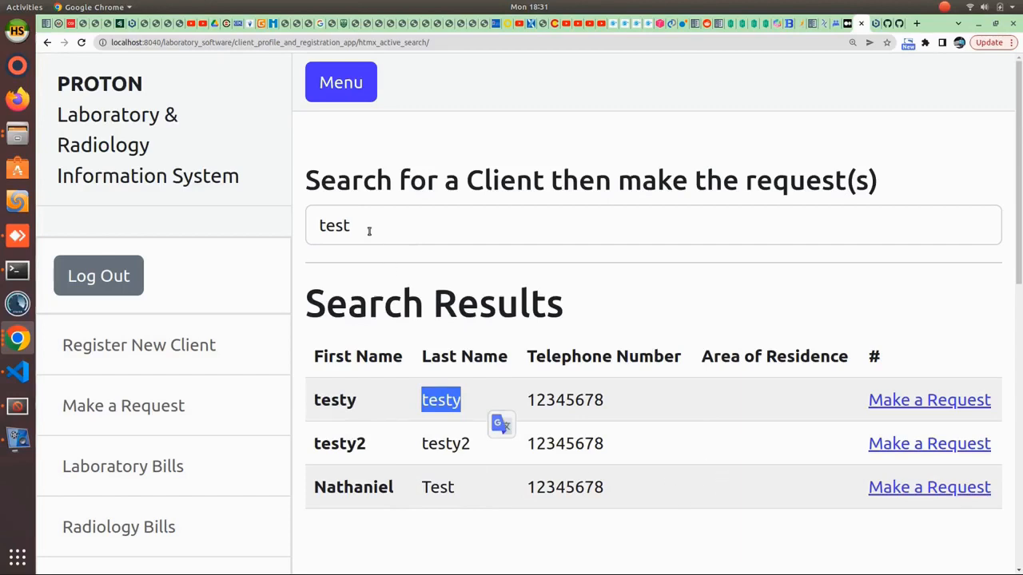
drag(368, 230, 302, 234)
text(new)
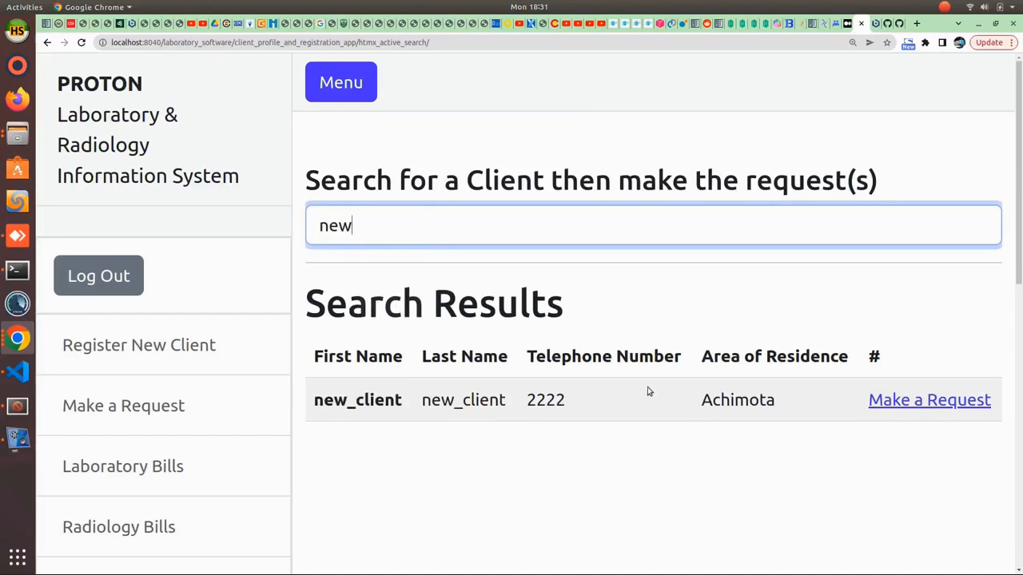
click(918, 404)
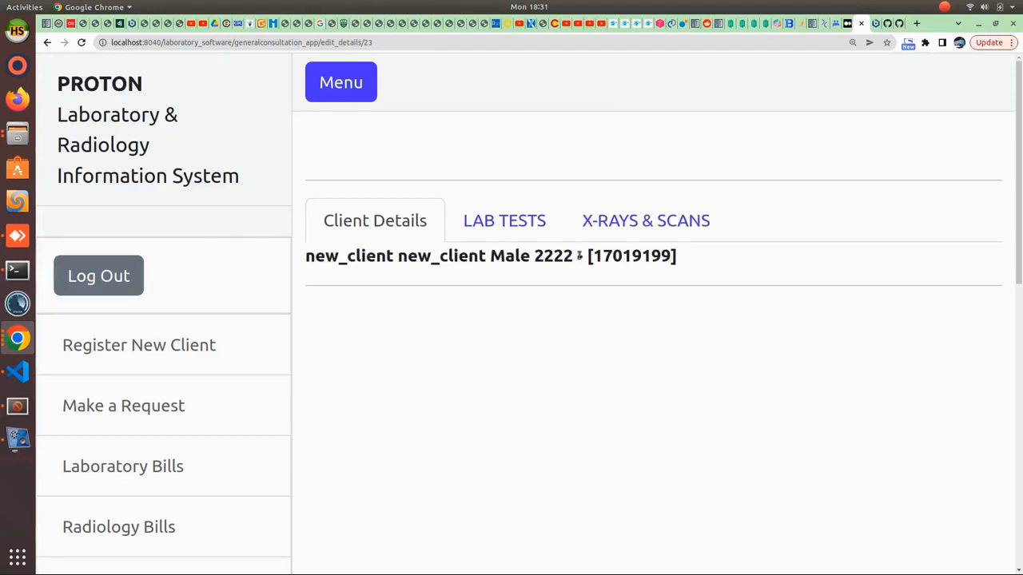
- Choose the fbc investigation at GHc 5.00 on new_client's lab test order form
drag(673, 258, 593, 257)
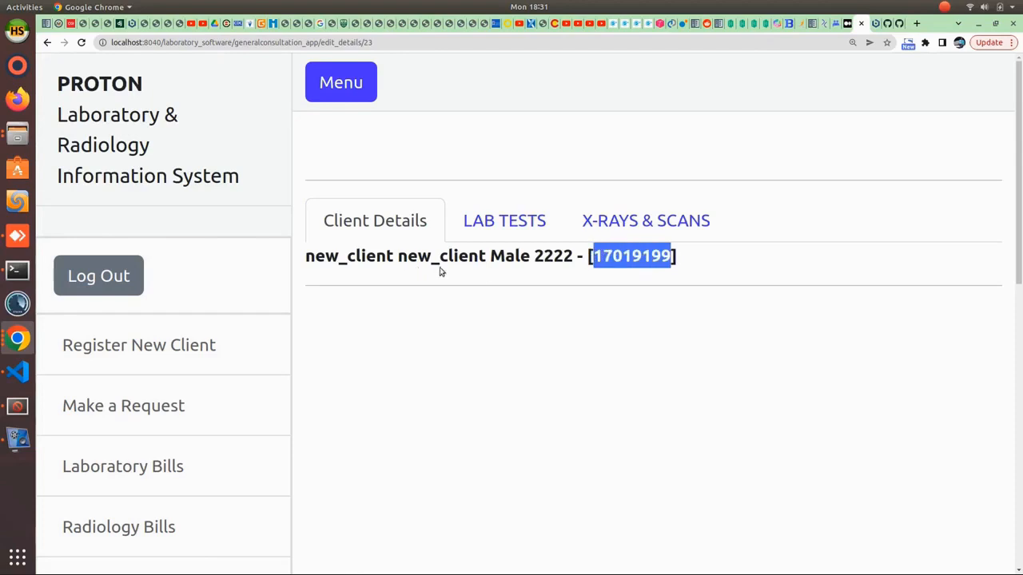
click(509, 224)
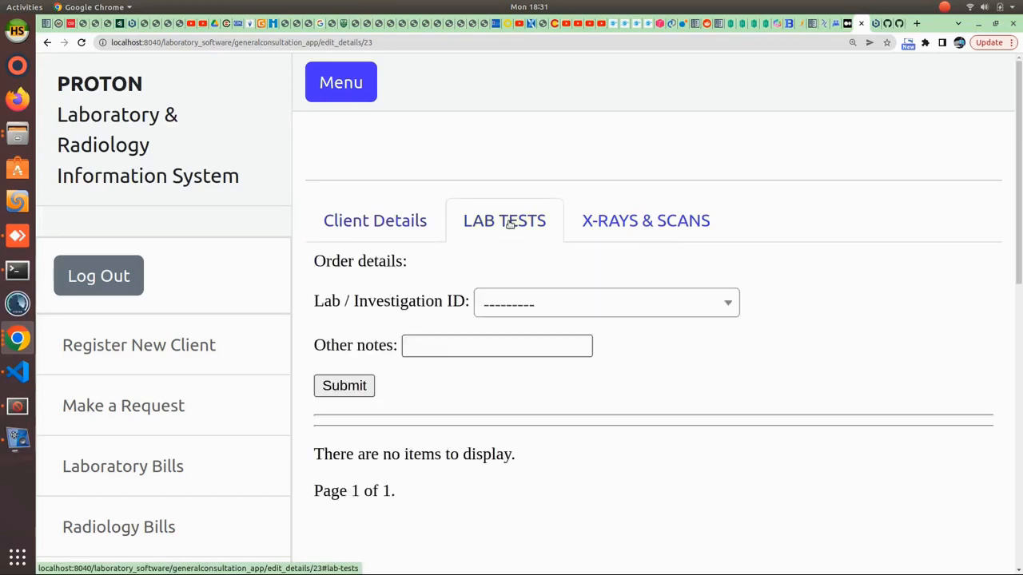
click(505, 307)
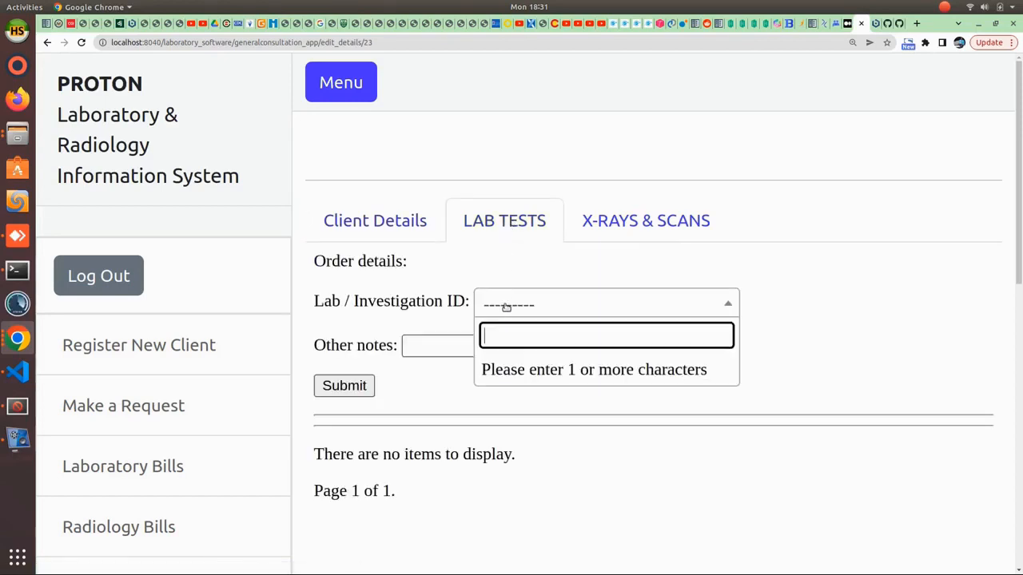
text(fbc)
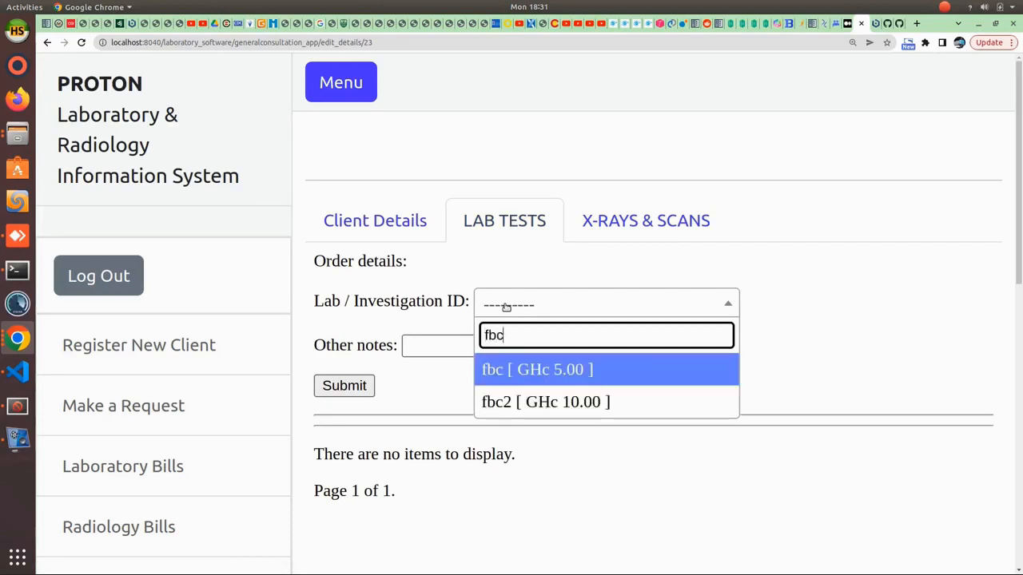
click(563, 373)
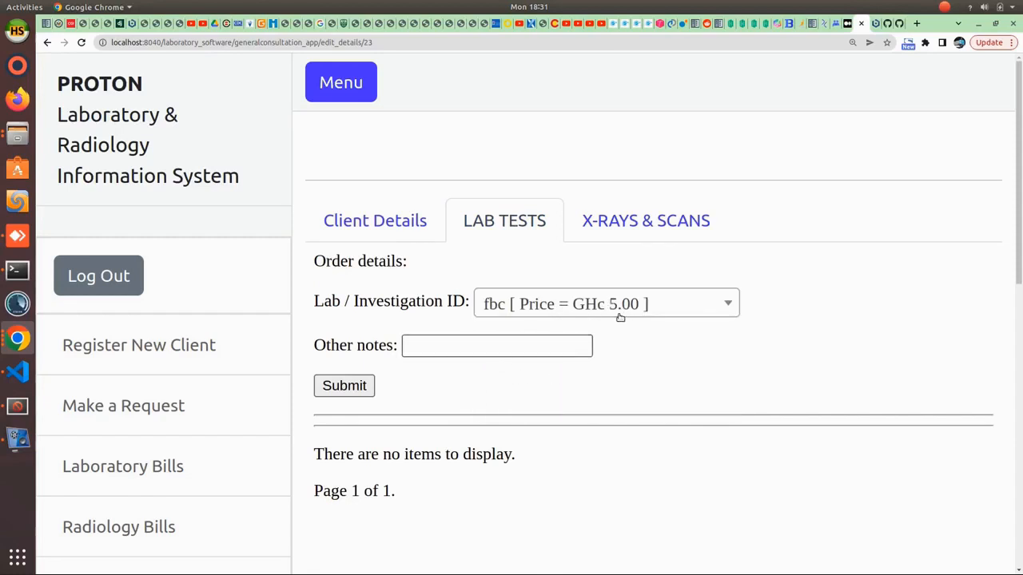
click(490, 345)
click(490, 345)
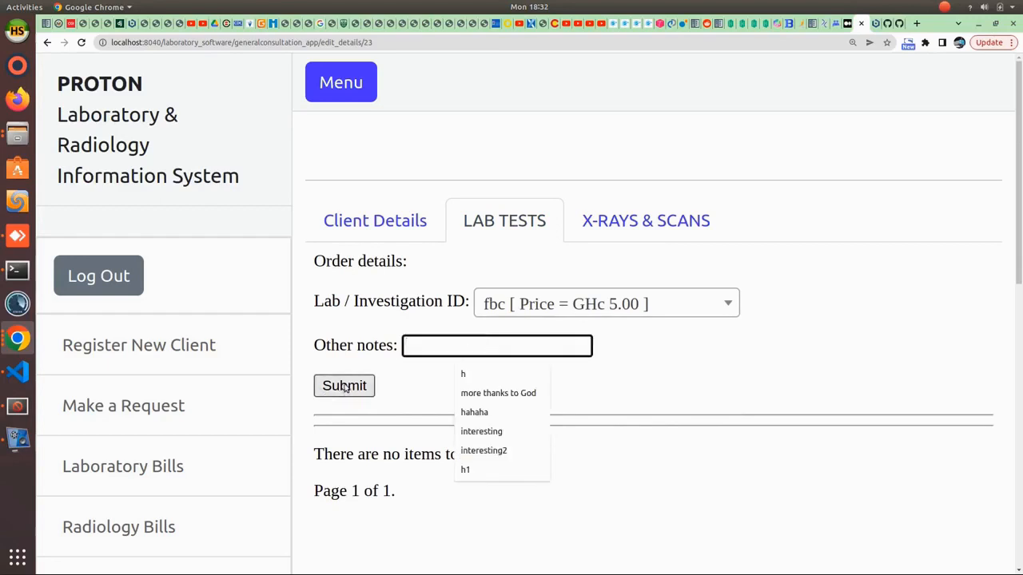
- Add a Chest X-ray under X-rays & scans and submit it to new_client's request
click(617, 224)
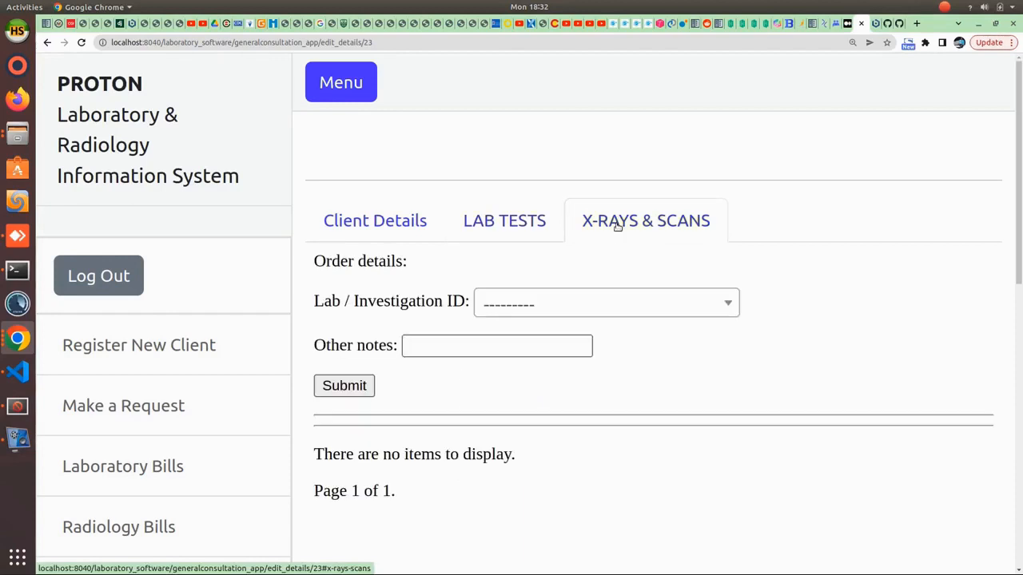
click(568, 307)
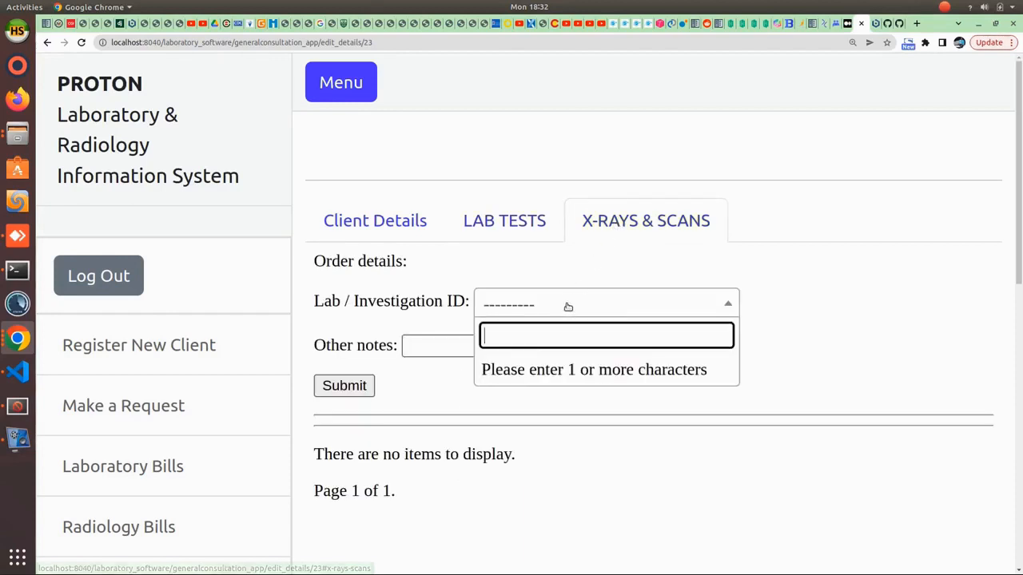
text(ch)
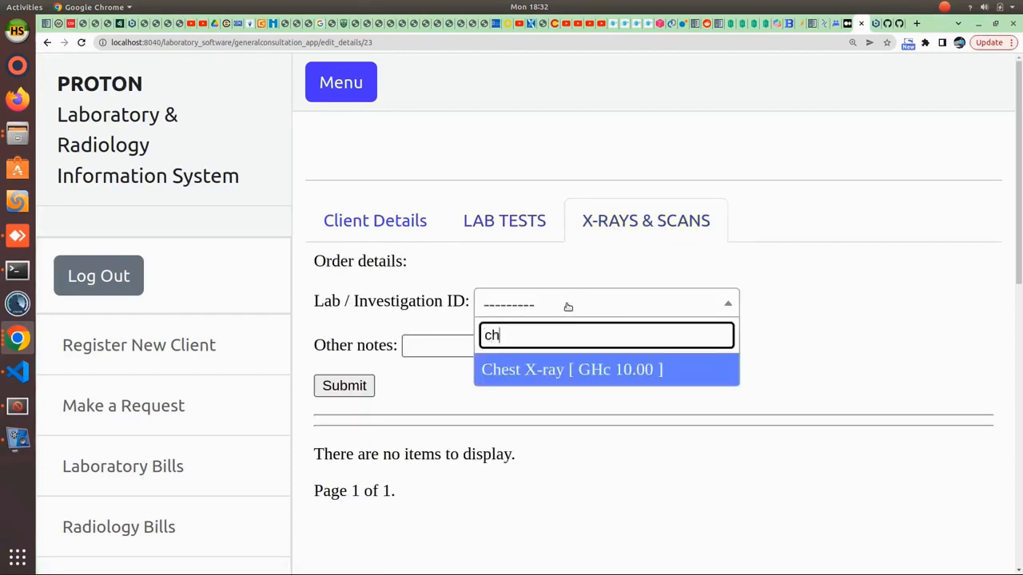
click(579, 369)
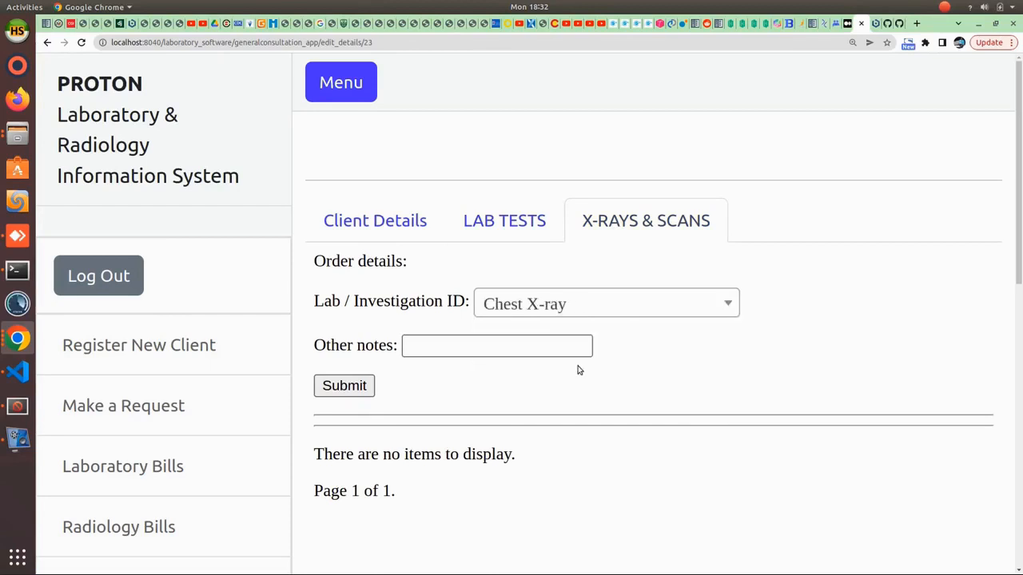
click(345, 387)
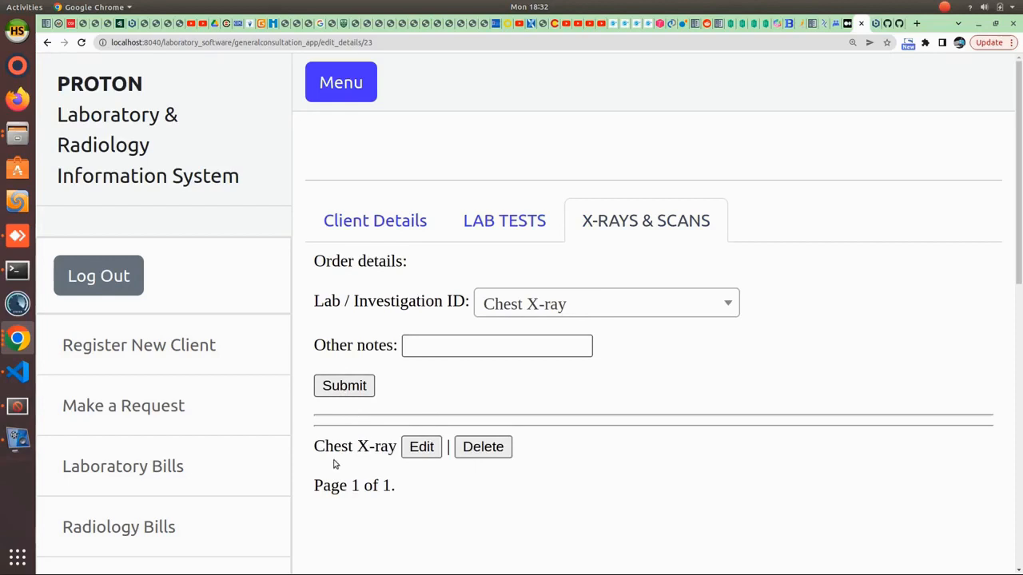
drag(311, 452, 523, 449)
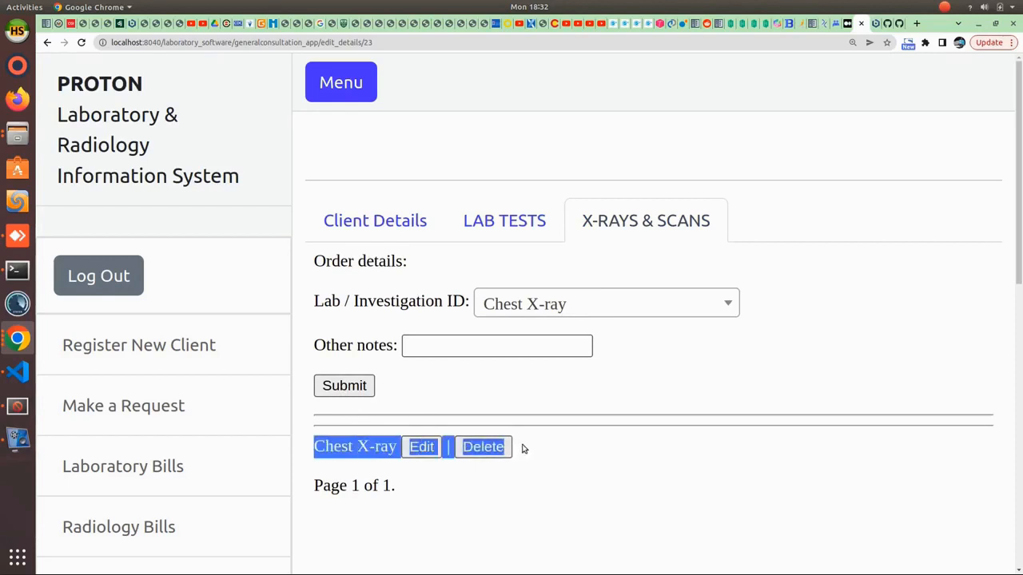
click(523, 450)
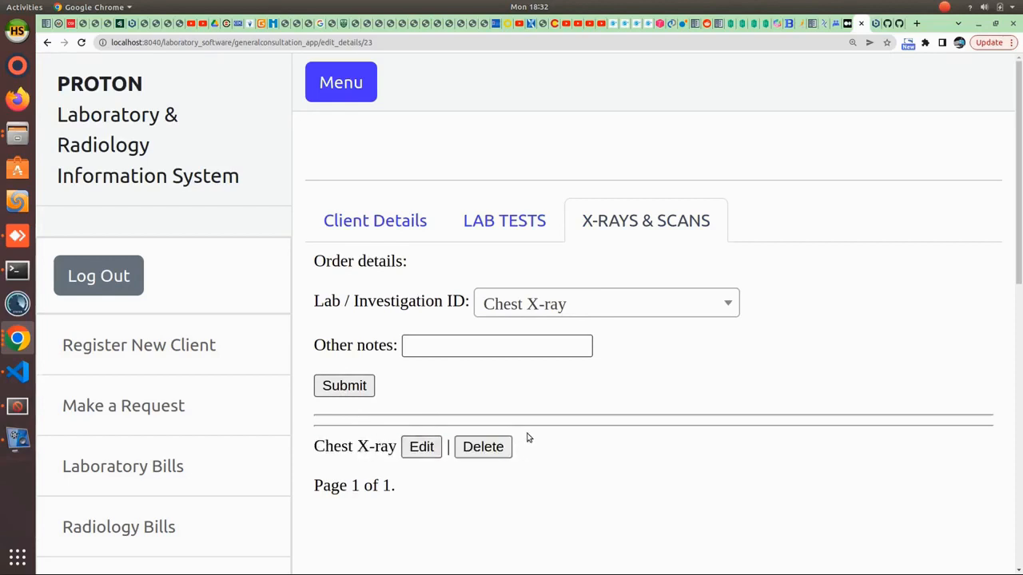
click(533, 226)
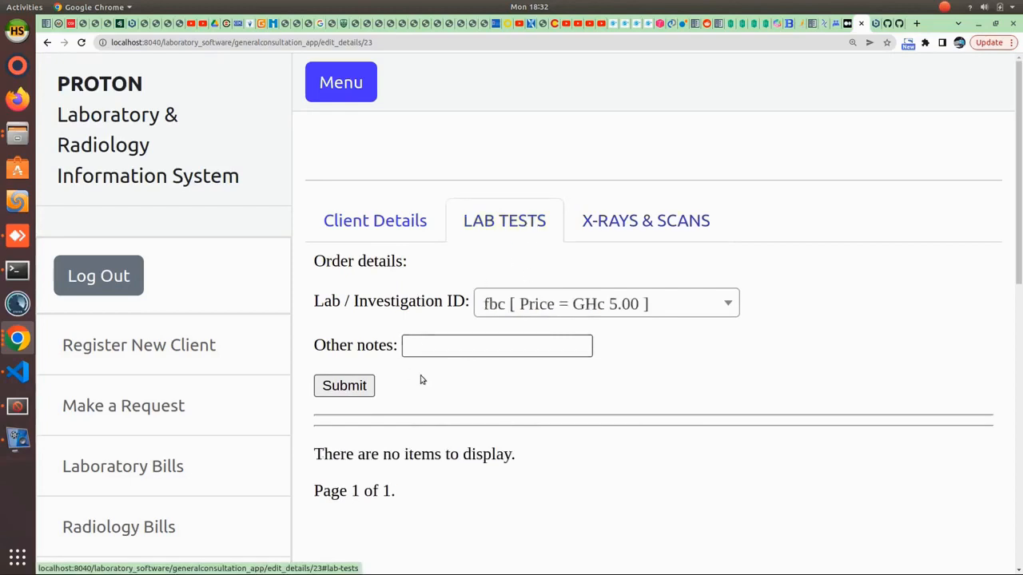
- Add the fbc test at GHc 5.00 to the lab order
click(534, 306)
text(fbc)
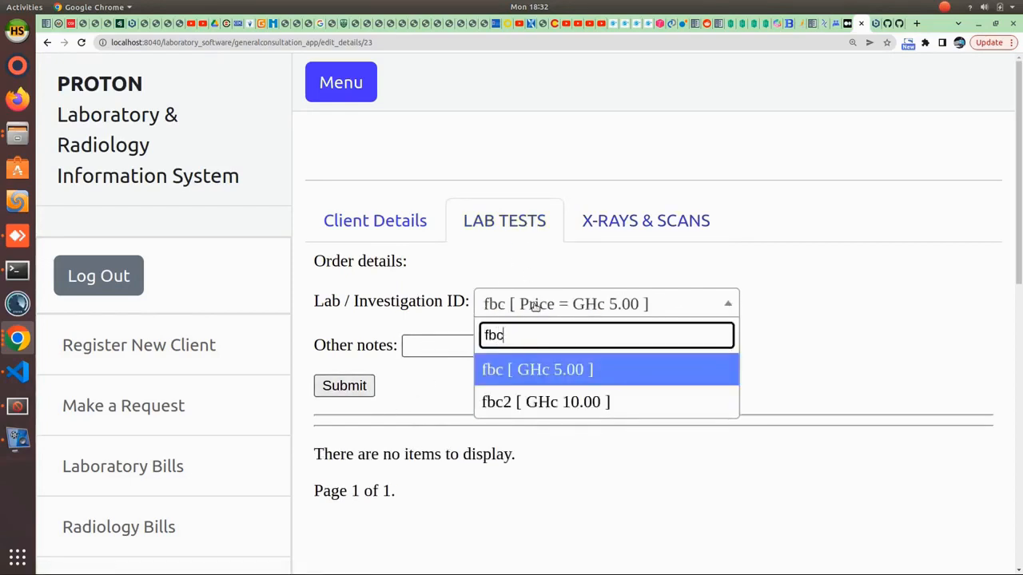
click(545, 368)
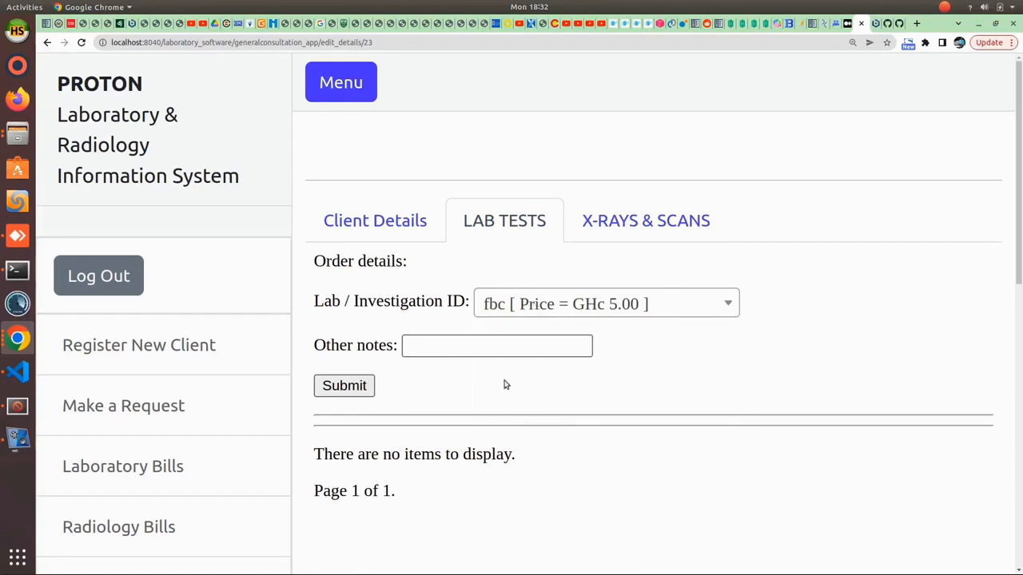
click(341, 388)
drag(312, 448, 631, 470)
click(631, 470)
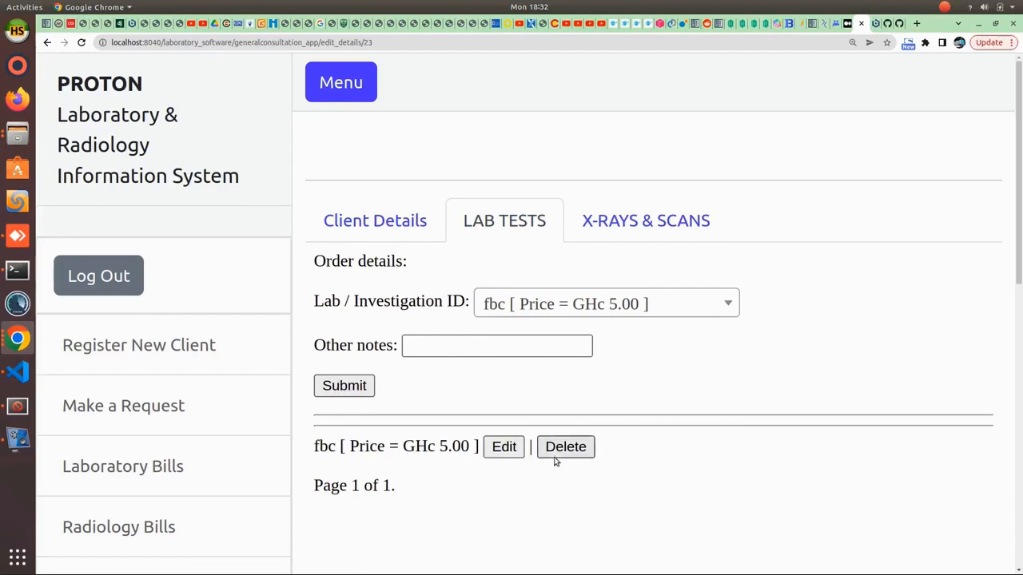
- Add the mps test at GHc 0.00, then delete it from the order
click(546, 305)
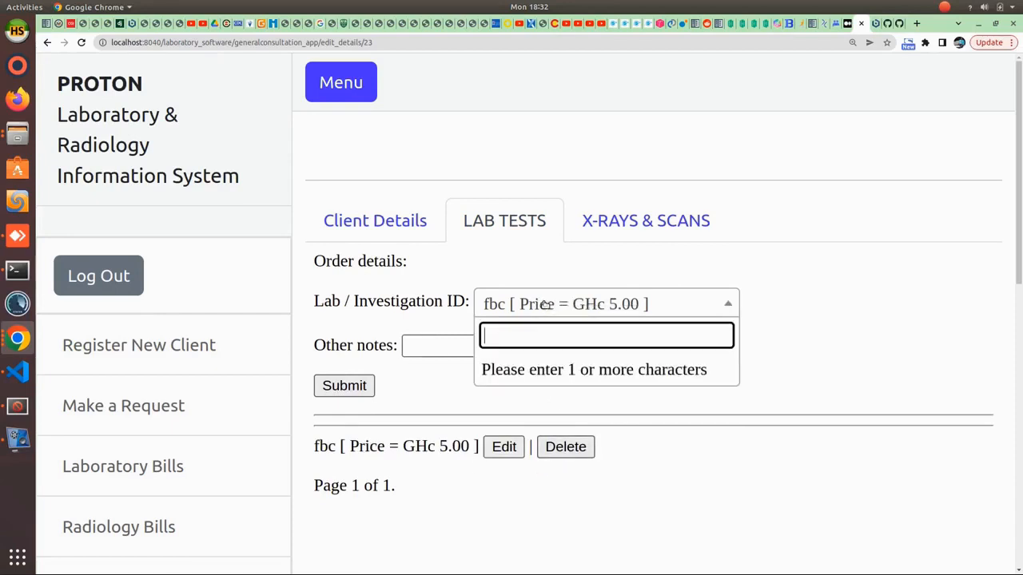
text(mps)
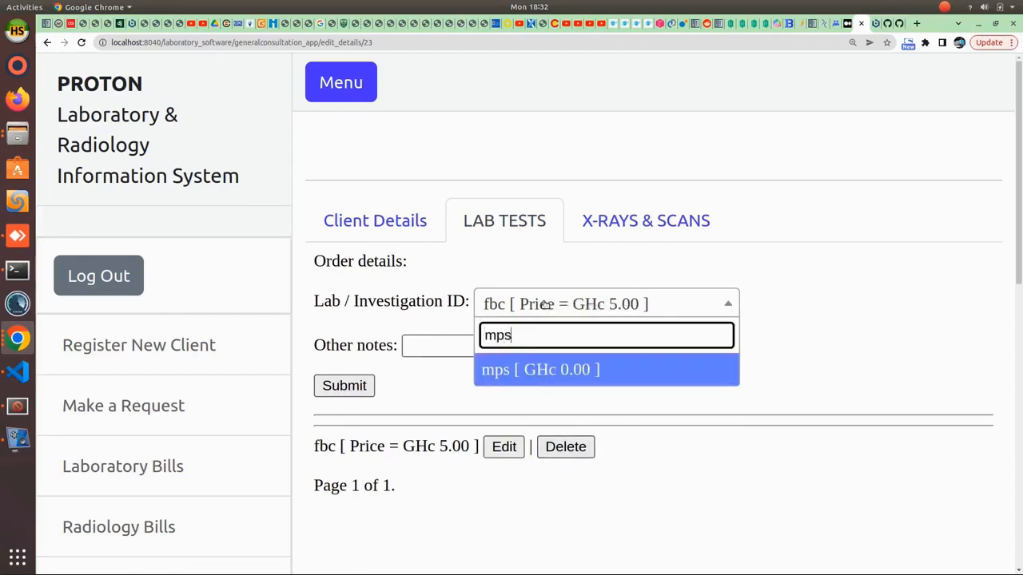
click(572, 372)
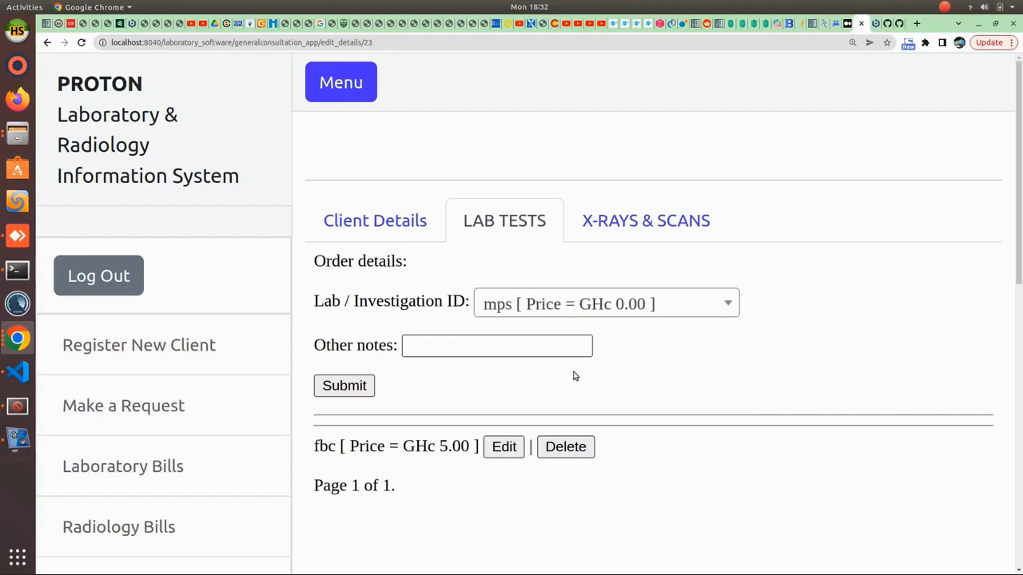
click(344, 386)
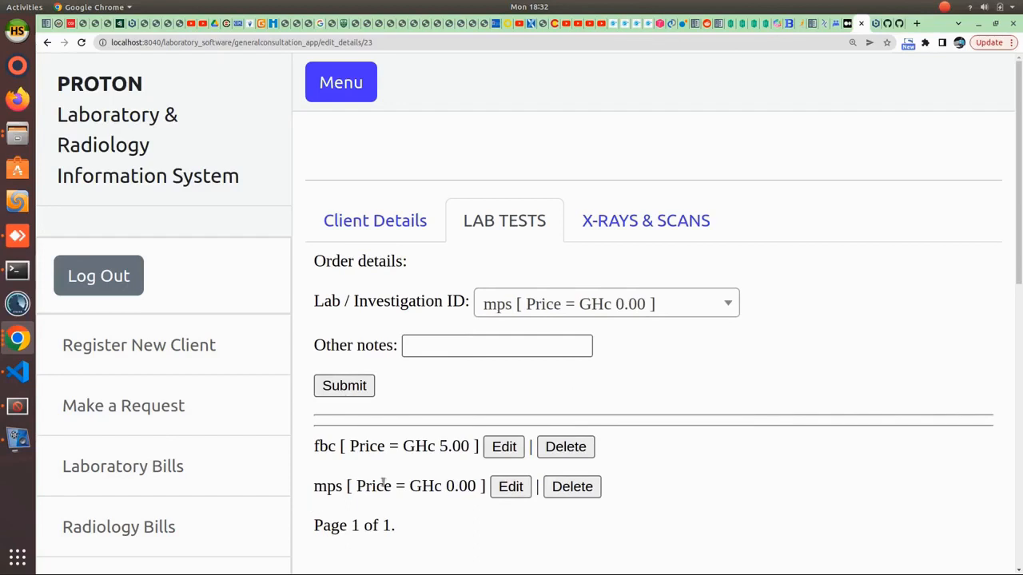
click(566, 488)
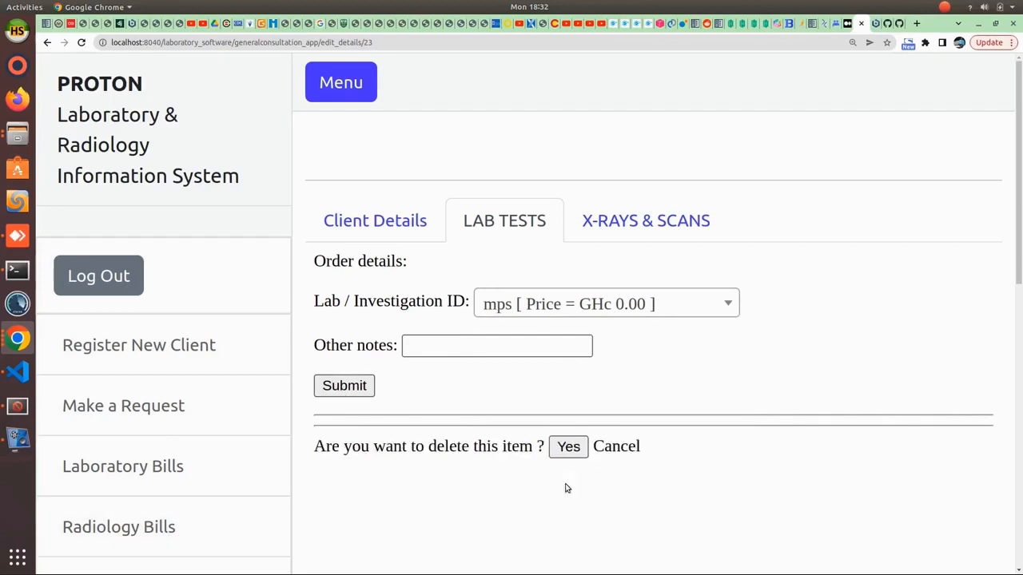
click(568, 447)
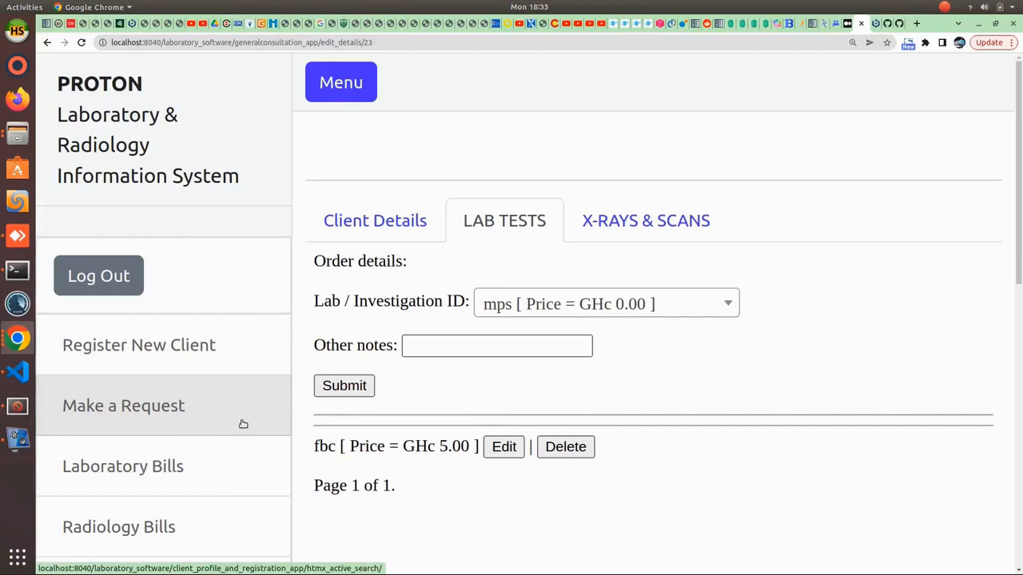
- Open new_client's laboratory bill showing fbc at GHc 5.00 still unpaid
scroll(243, 426, down, 5)
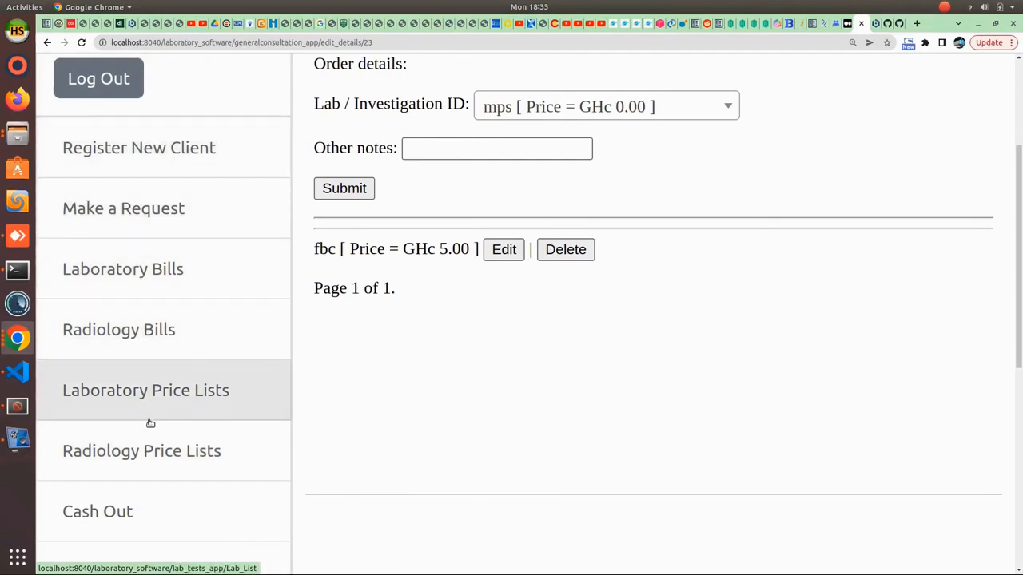
scroll(151, 422, down, 4)
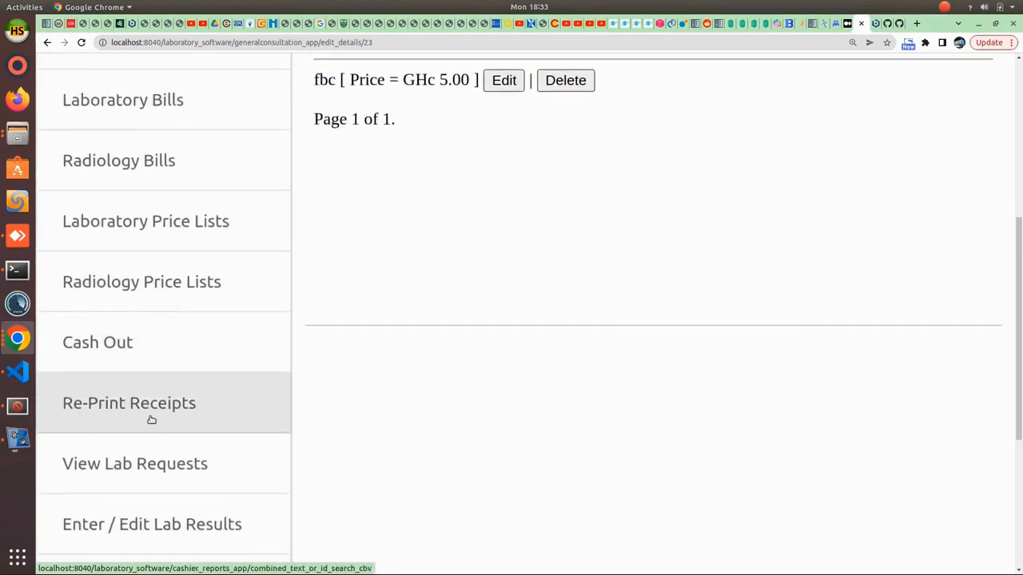
scroll(183, 312, up, 3)
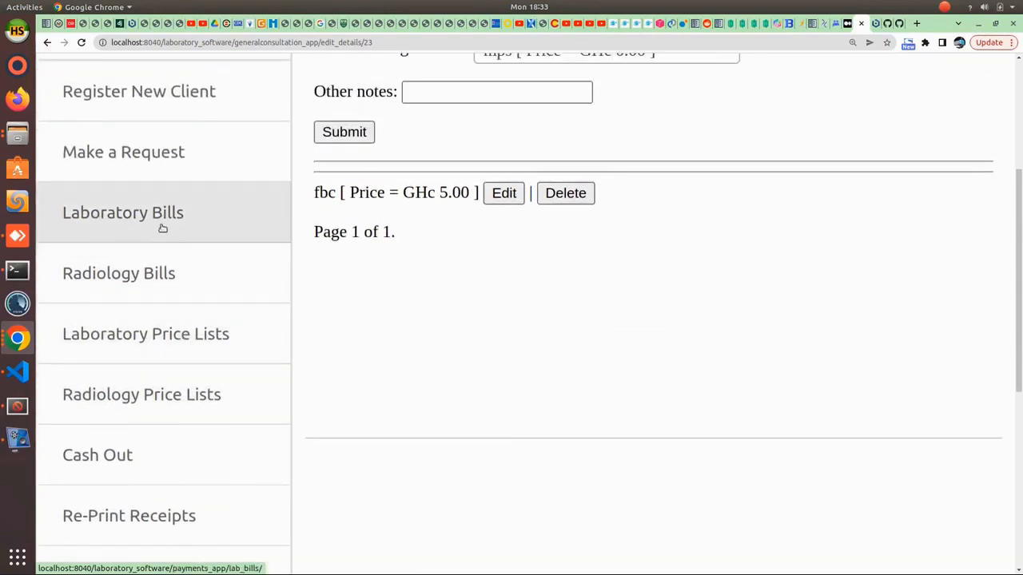
click(166, 224)
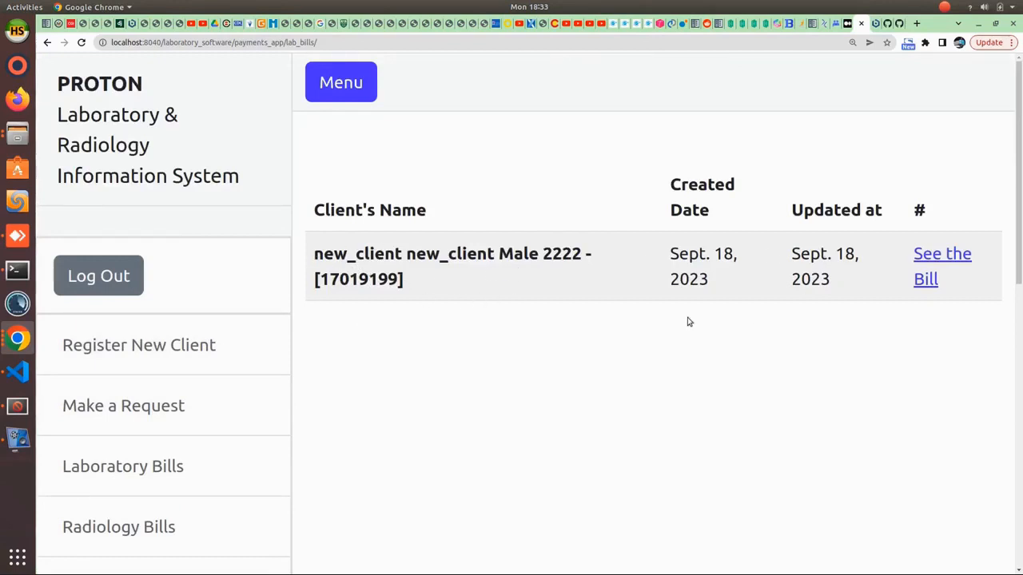
click(938, 258)
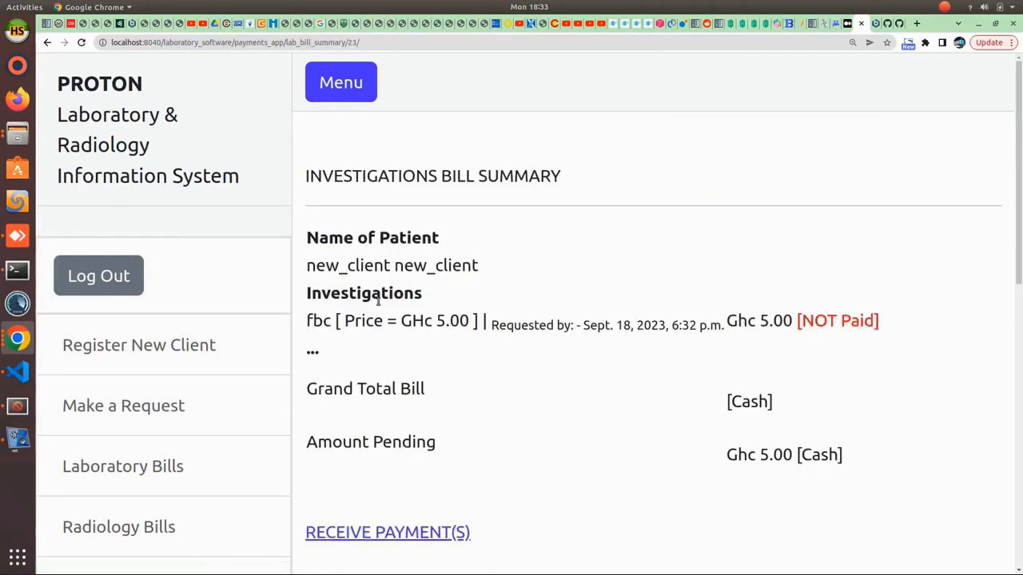
drag(734, 321, 880, 321)
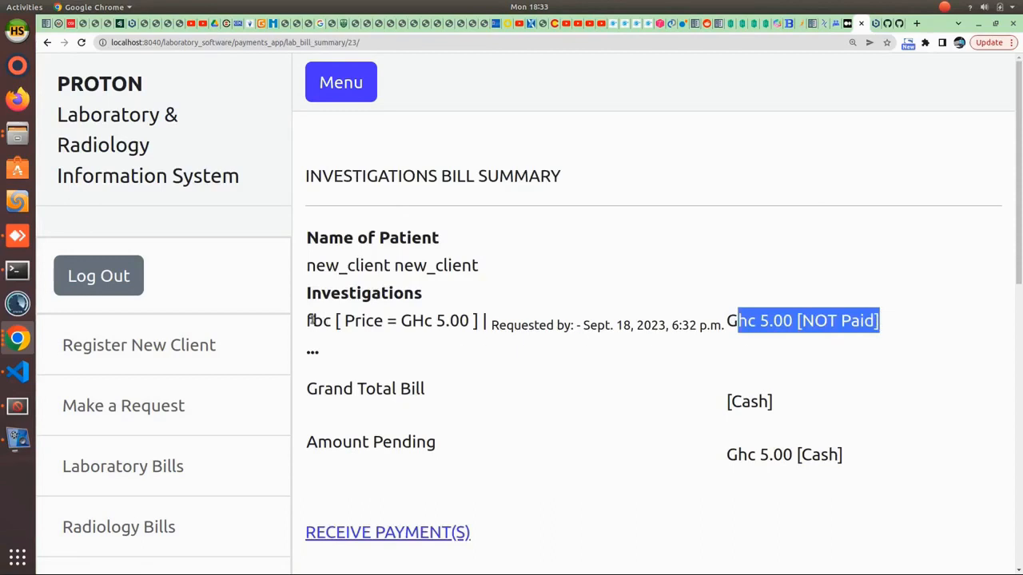
drag(306, 324, 470, 321)
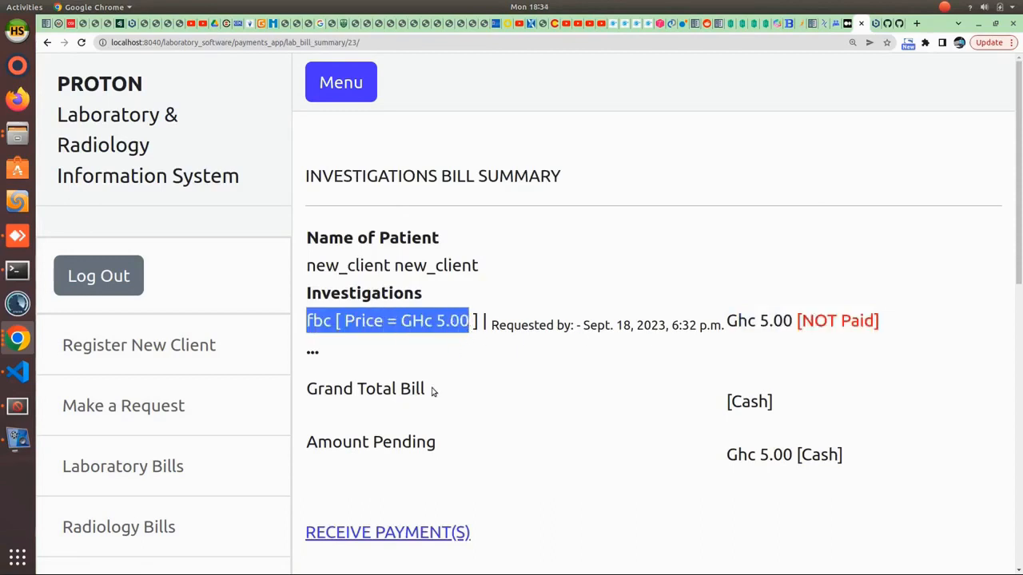
scroll(432, 392, down, 1)
- Receive 10 in cash against the GHc 5.00 fbc bill and submit to generate the receipt
click(423, 478)
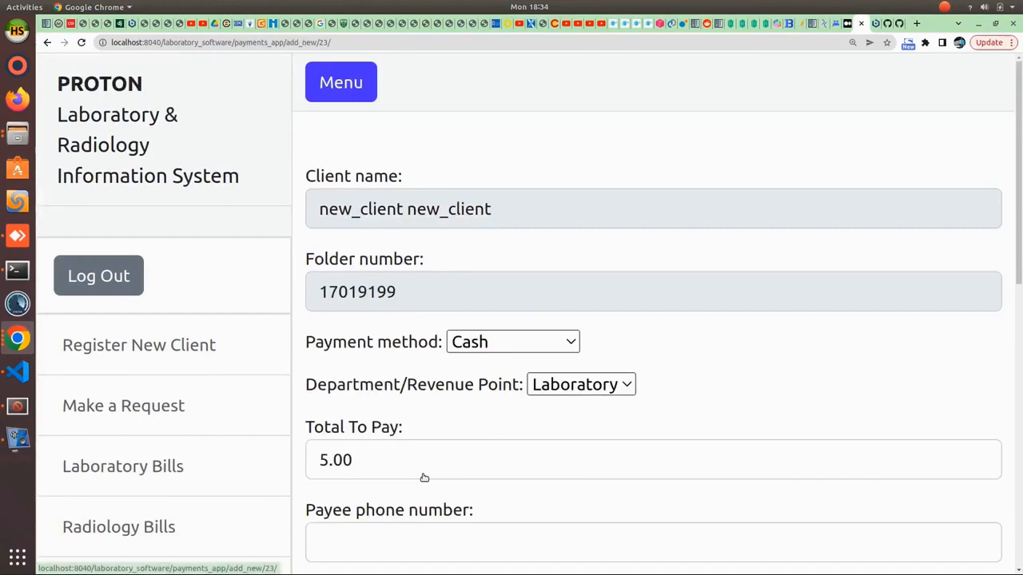
scroll(434, 384, down, 4)
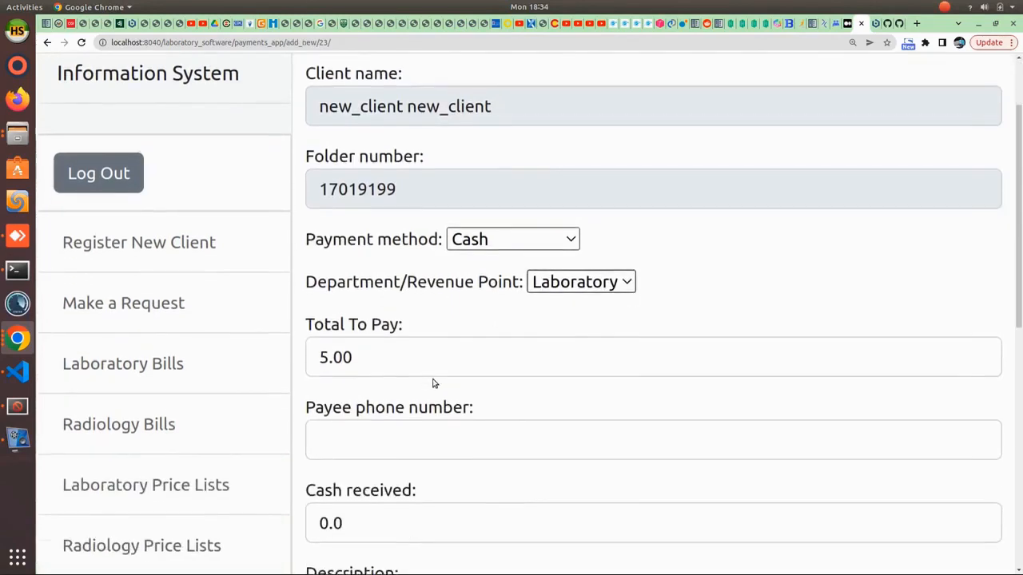
drag(357, 293, 311, 292)
scroll(336, 406, down, 2)
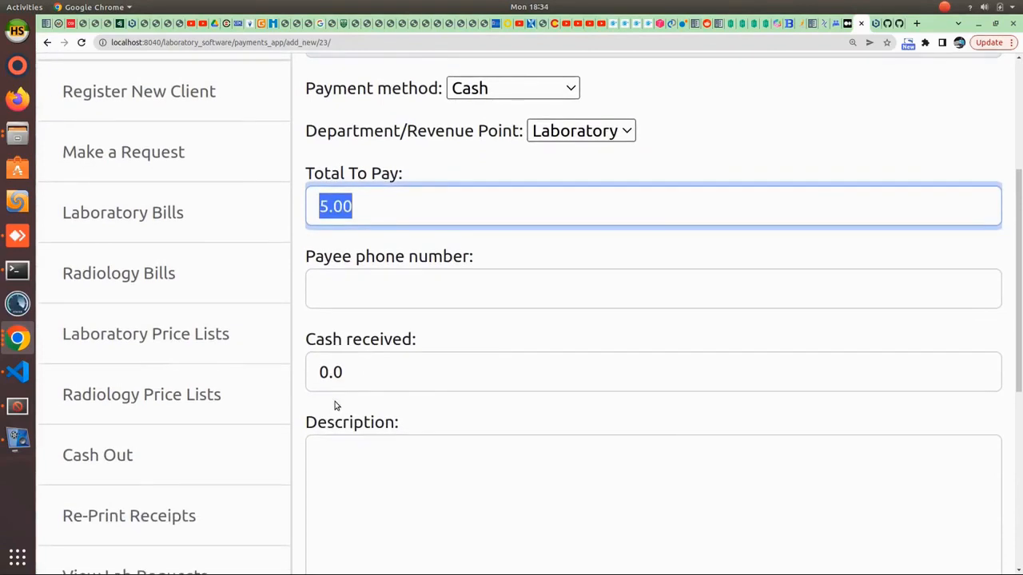
drag(348, 373, 309, 375)
text(10)
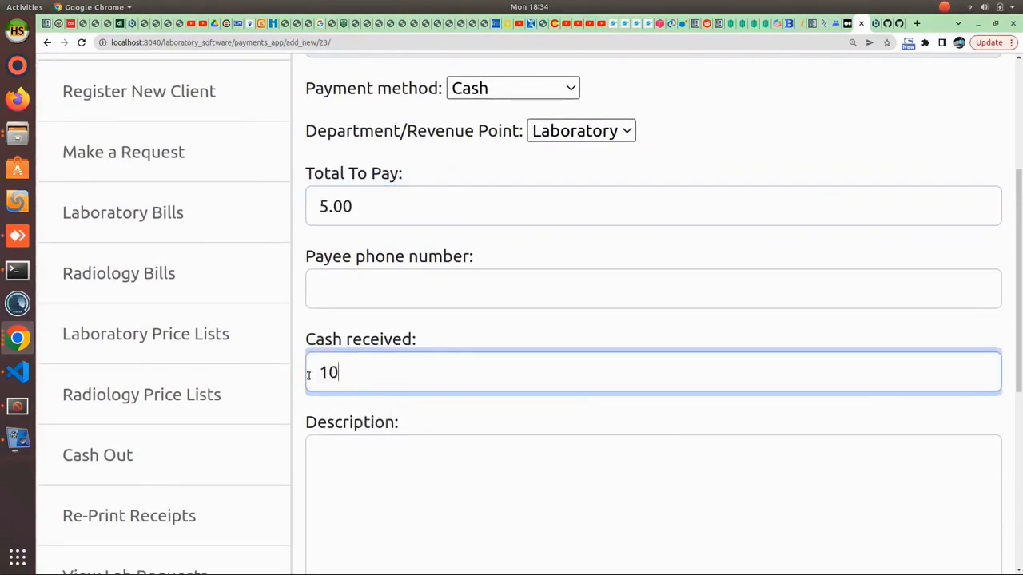
scroll(551, 435, down, 3)
scroll(552, 435, down, 1)
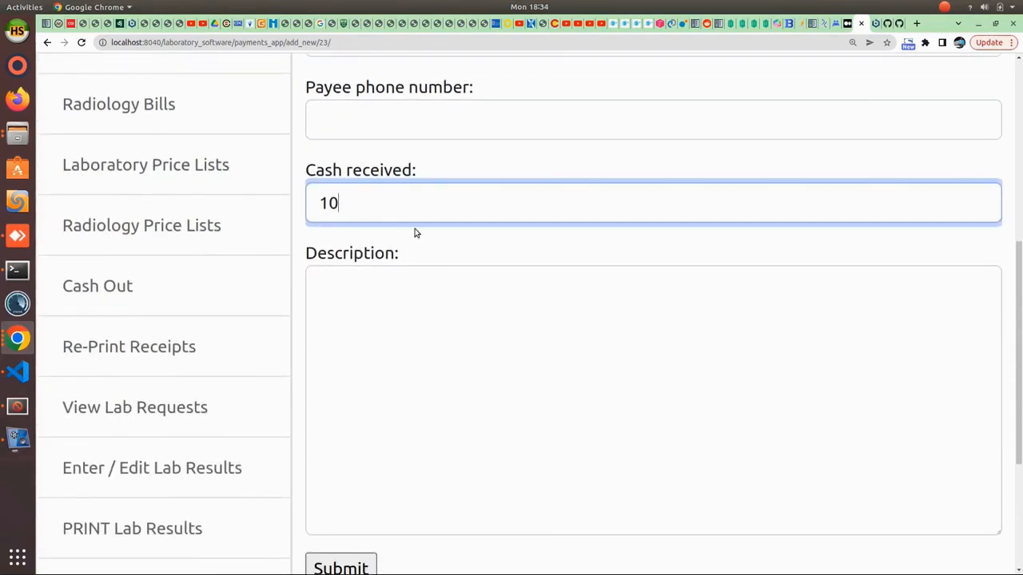
scroll(416, 231, up, 1)
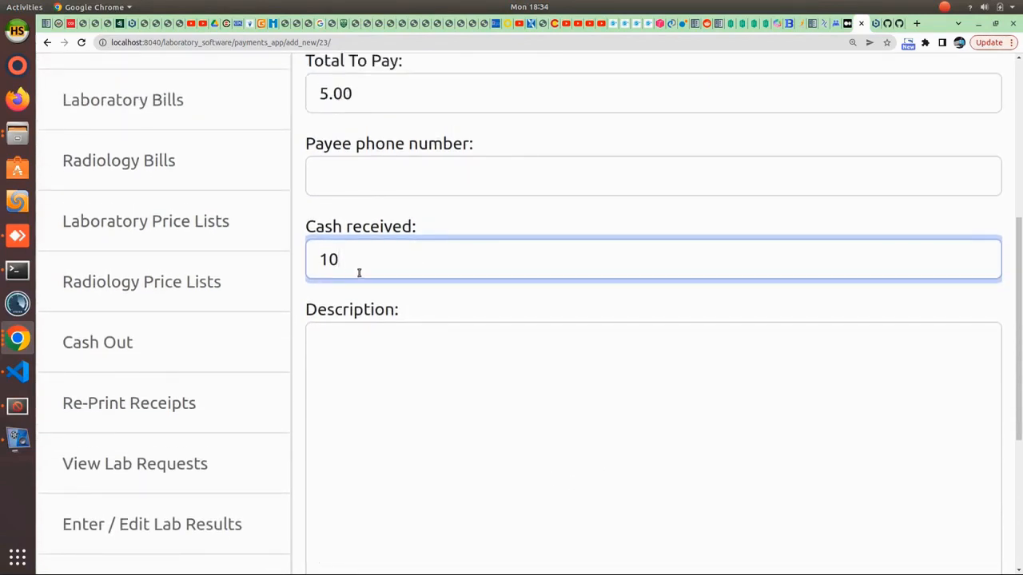
double_click(306, 266)
scroll(559, 367, down, 4)
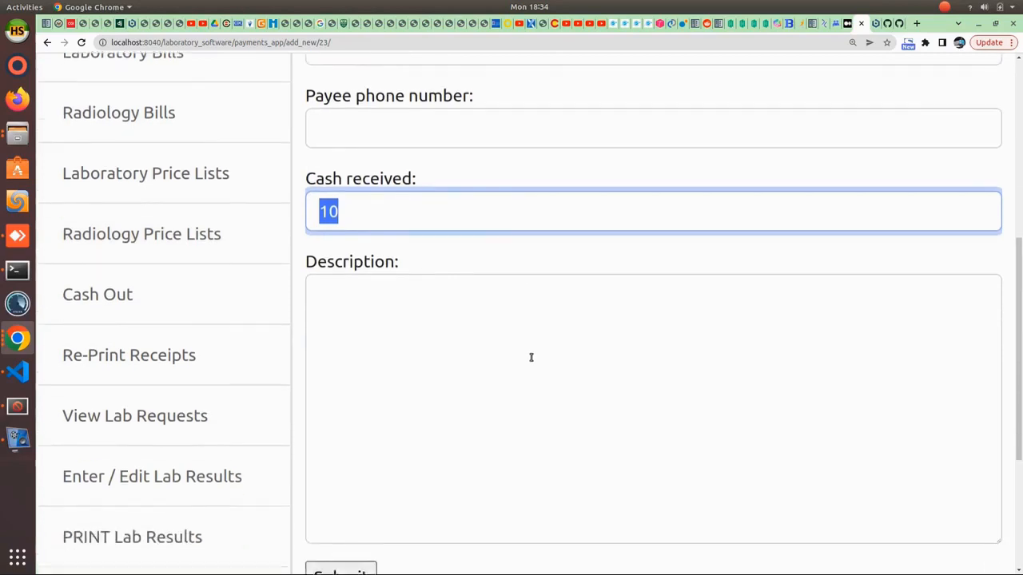
scroll(480, 408, down, 1)
click(361, 402)
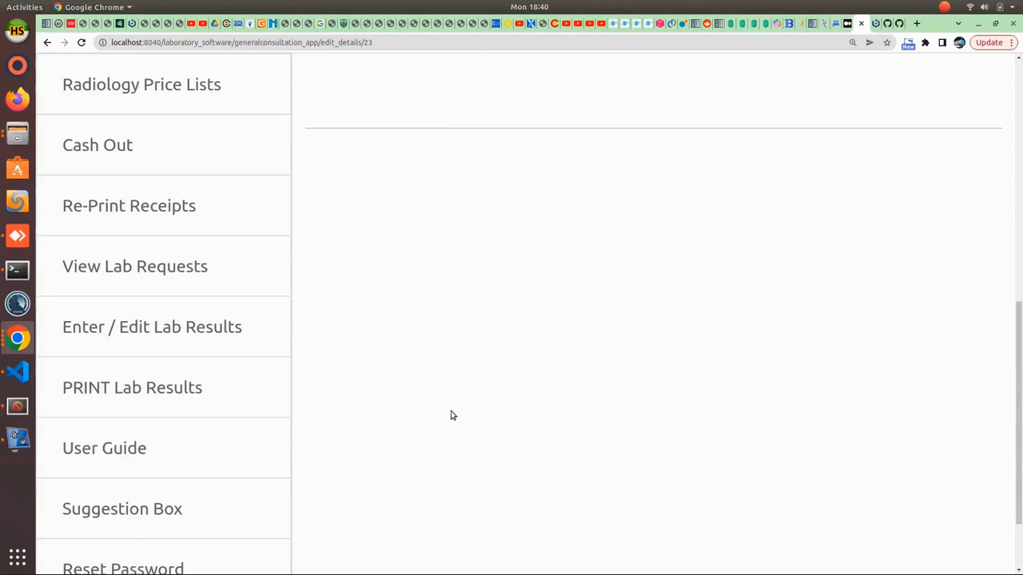
- List the laboratory requests for September 18, 2023
click(145, 276)
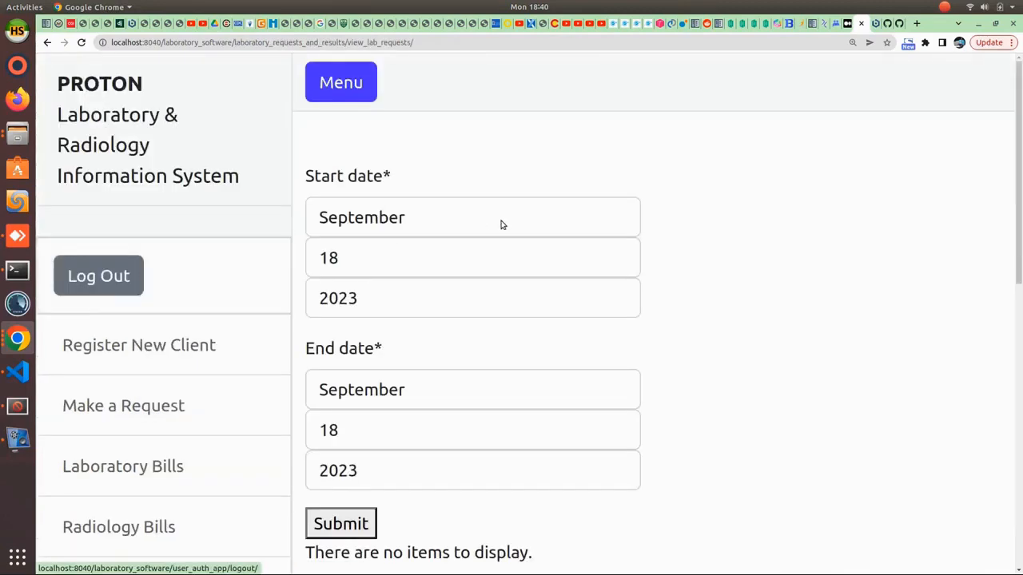
scroll(447, 240, down, 2)
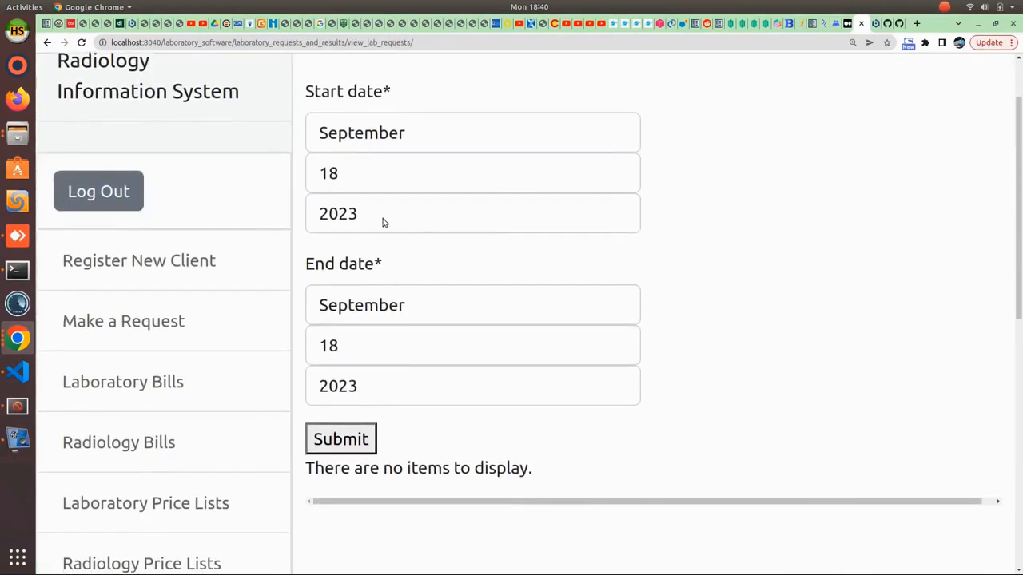
click(339, 440)
scroll(354, 429, down, 3)
scroll(366, 426, down, 4)
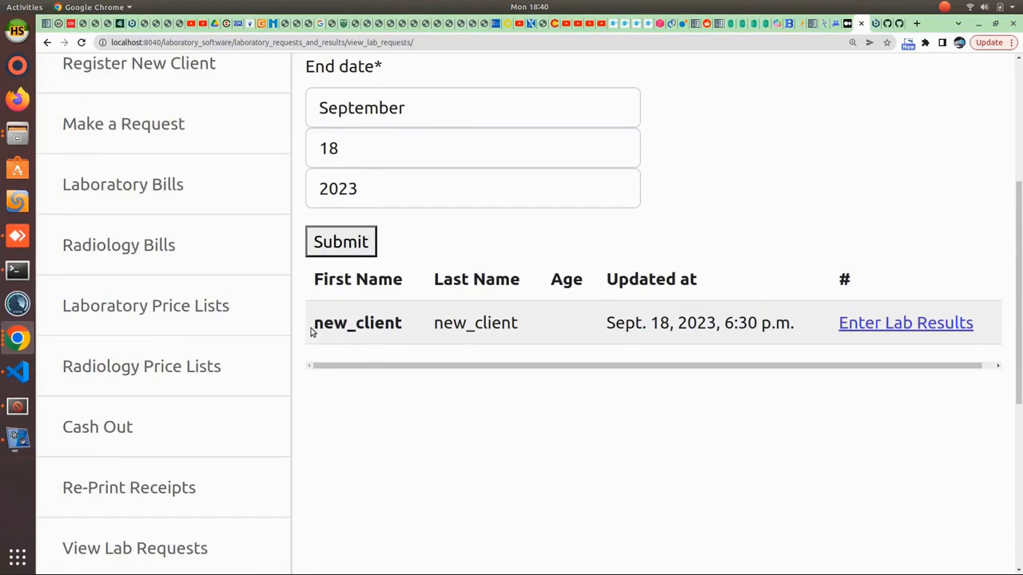
- Open new_client's requested tests (fbc and mps, pathology number 23) for result entry
drag(314, 323, 610, 323)
drag(789, 324, 594, 342)
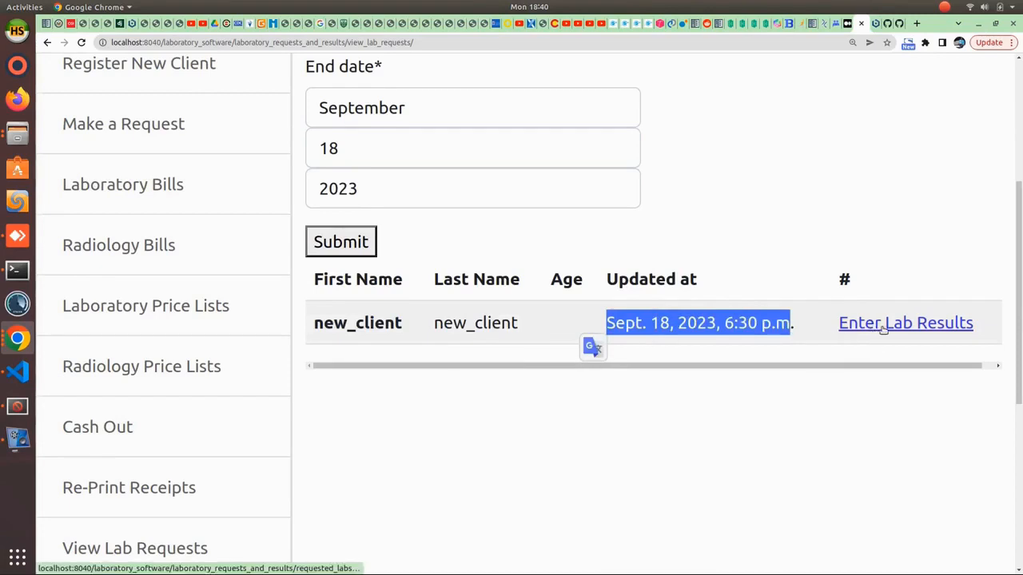
click(884, 327)
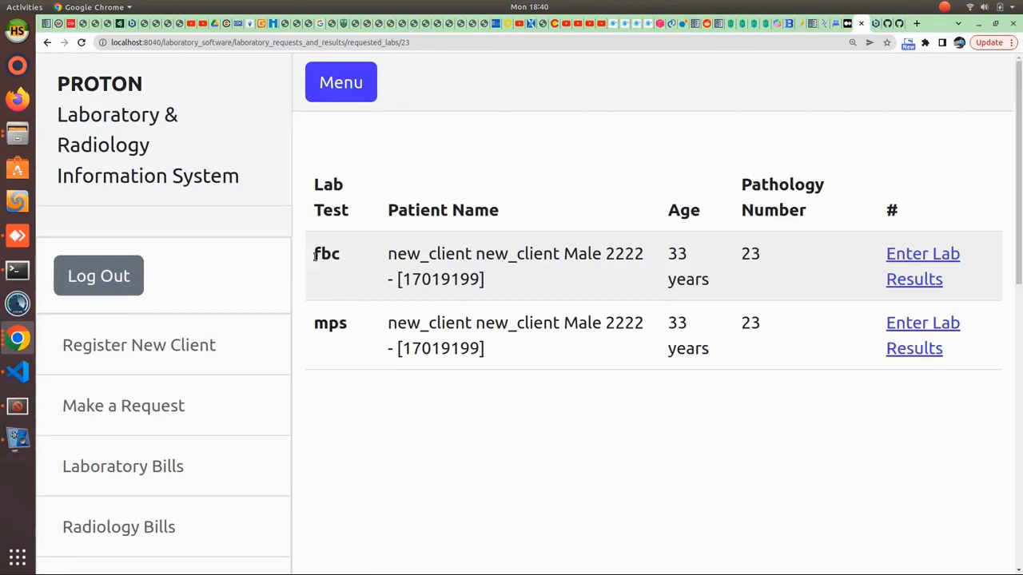
drag(316, 254, 346, 258)
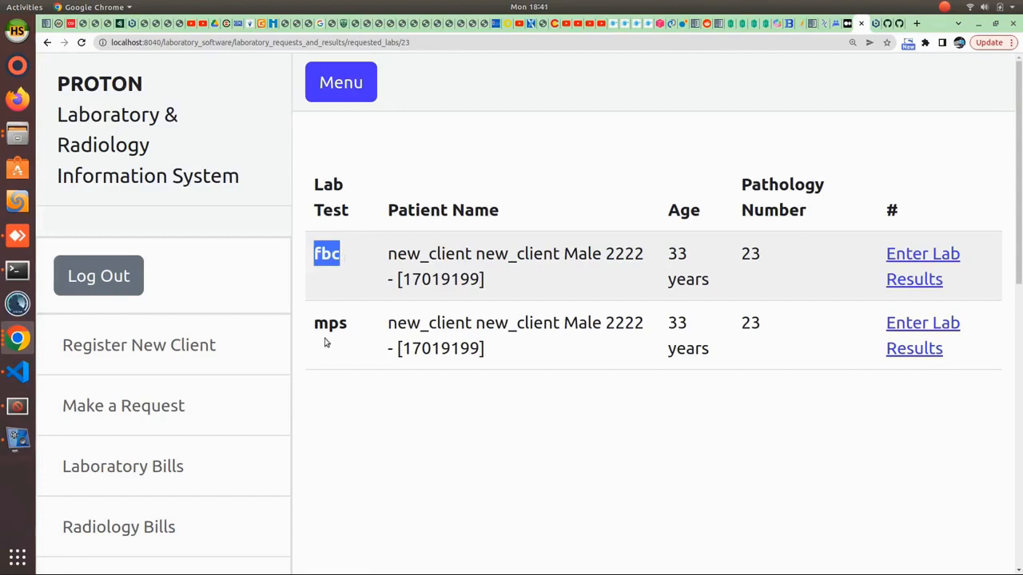
drag(315, 323, 349, 328)
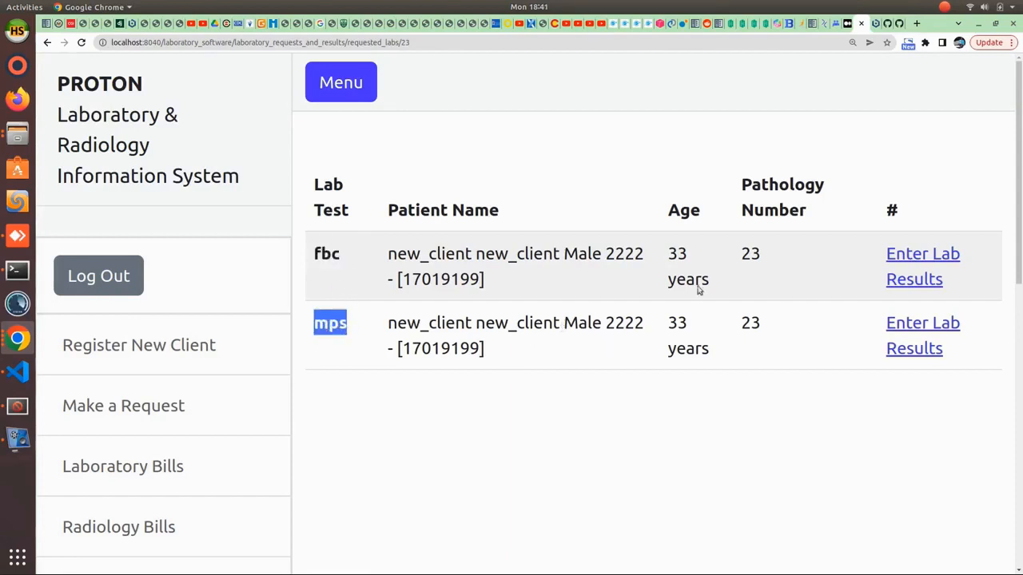
drag(741, 254, 766, 261)
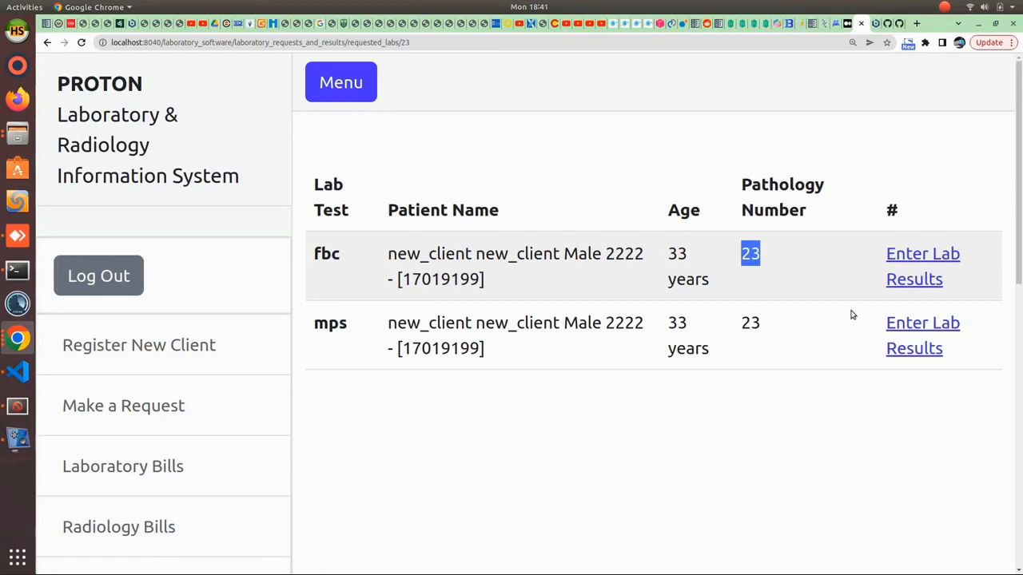
- Open the fbc results form and set Hemoglobin to 10
click(914, 285)
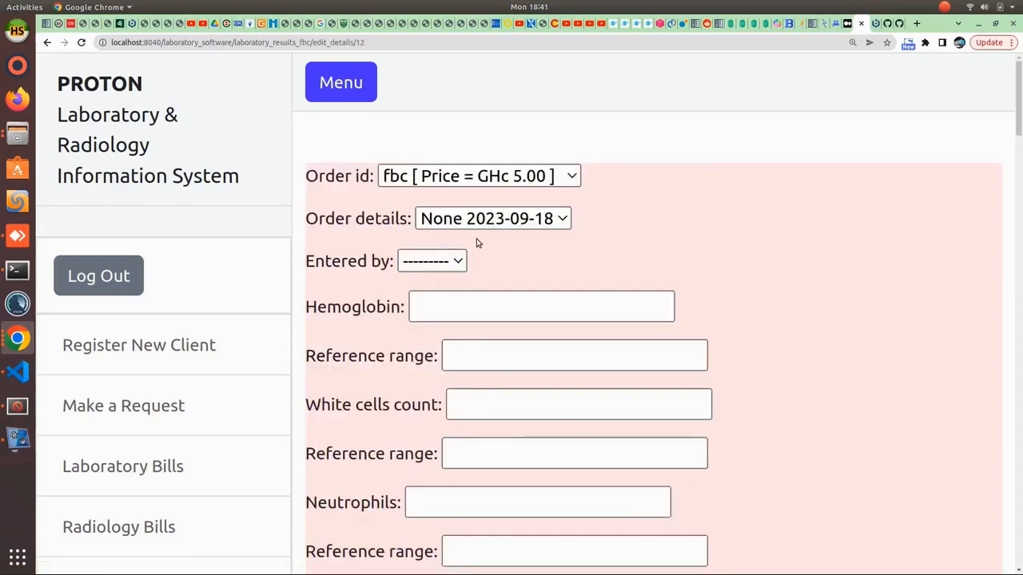
scroll(485, 423, down, 3)
scroll(480, 424, down, 1)
scroll(479, 424, up, 3)
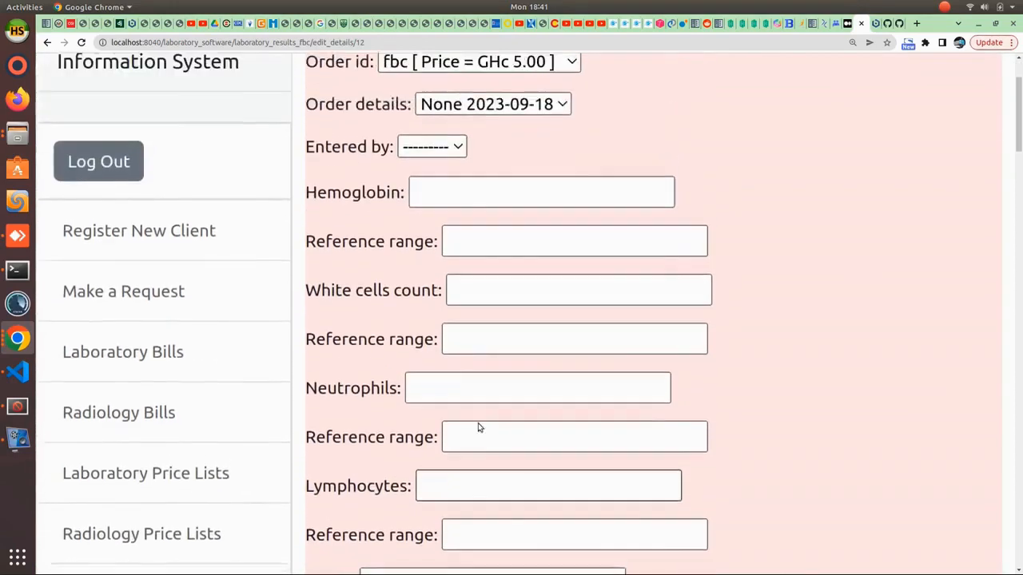
click(447, 254)
click(472, 282)
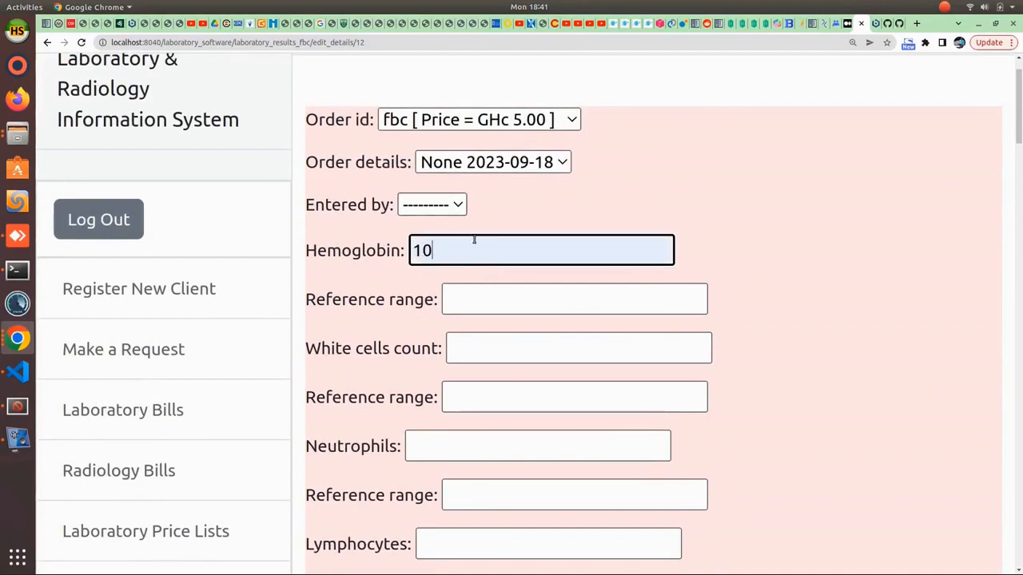
- Select the White cells count field, then leave the form for the lab-results client search page
scroll(360, 505, down, 3)
click(504, 227)
scroll(484, 484, down, 6)
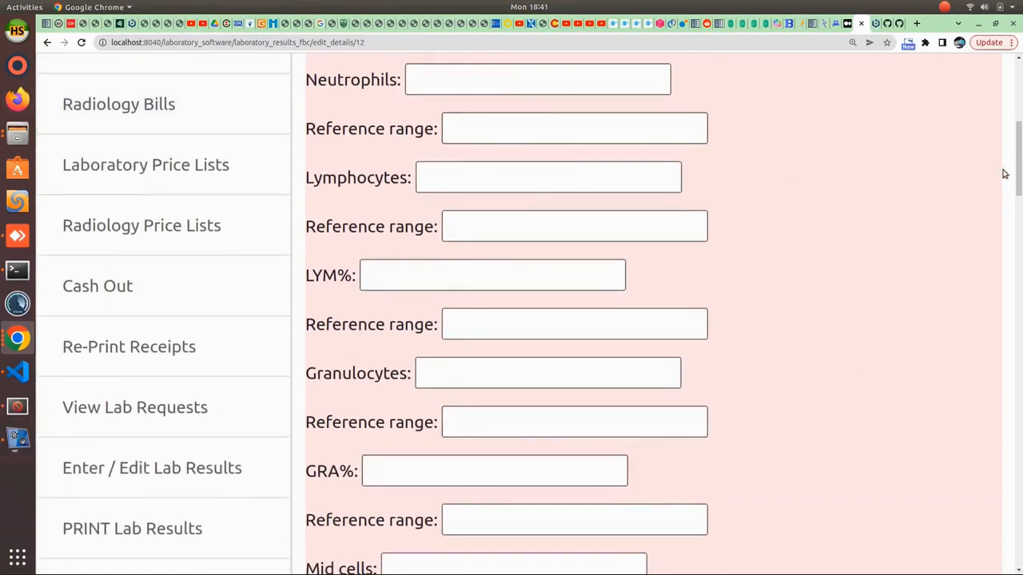
scroll(1005, 174, down, 20)
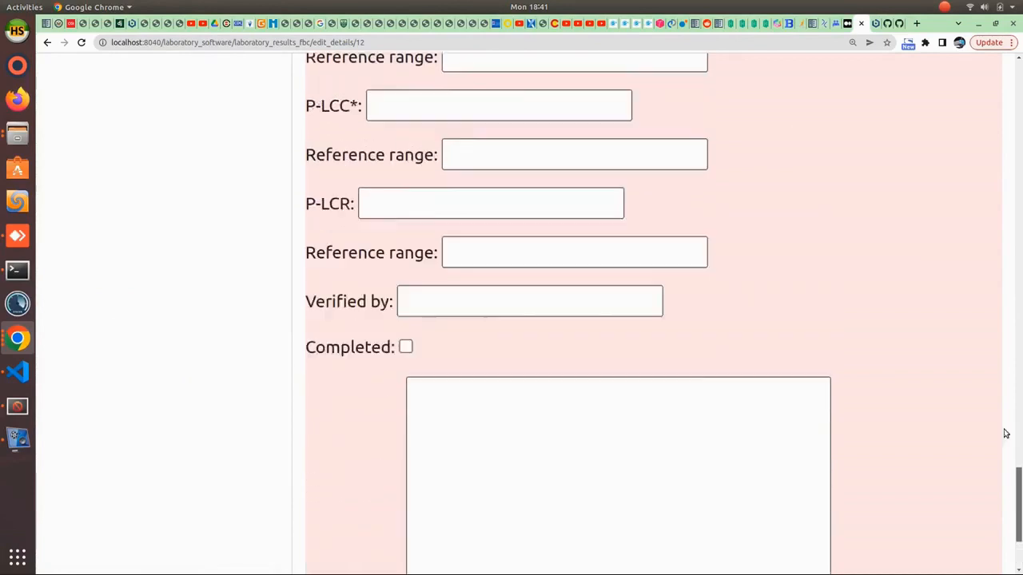
drag(1006, 434, 989, 93)
click(51, 45)
scroll(258, 433, down, 3)
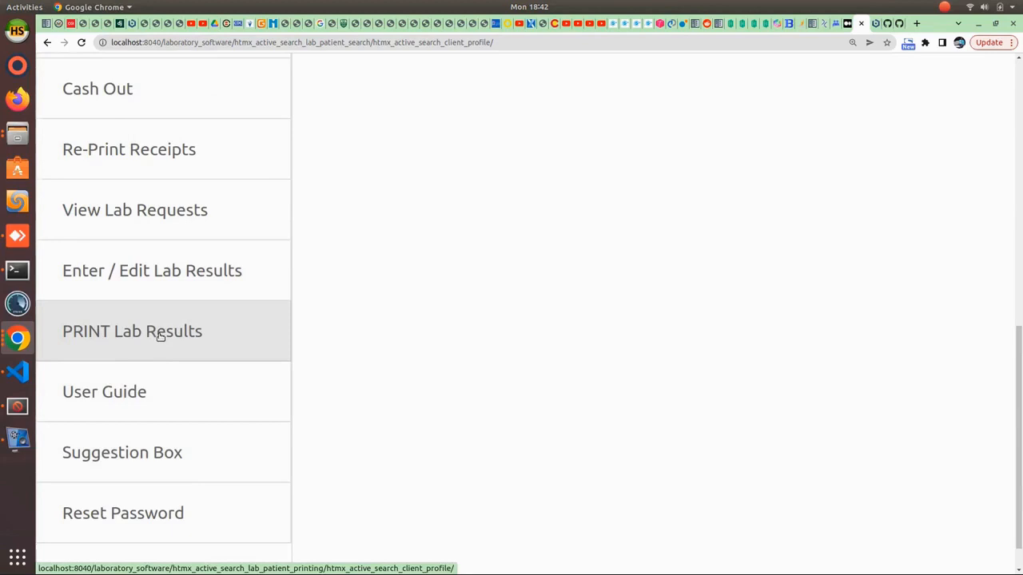
- Search the print lab results client list for 'cli'
click(113, 336)
click(445, 225)
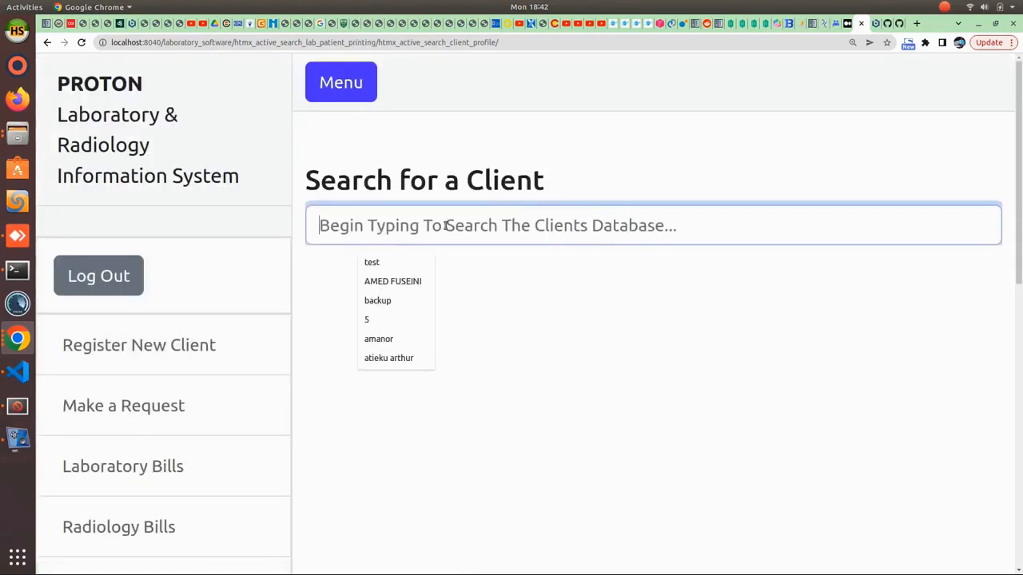
text(c)
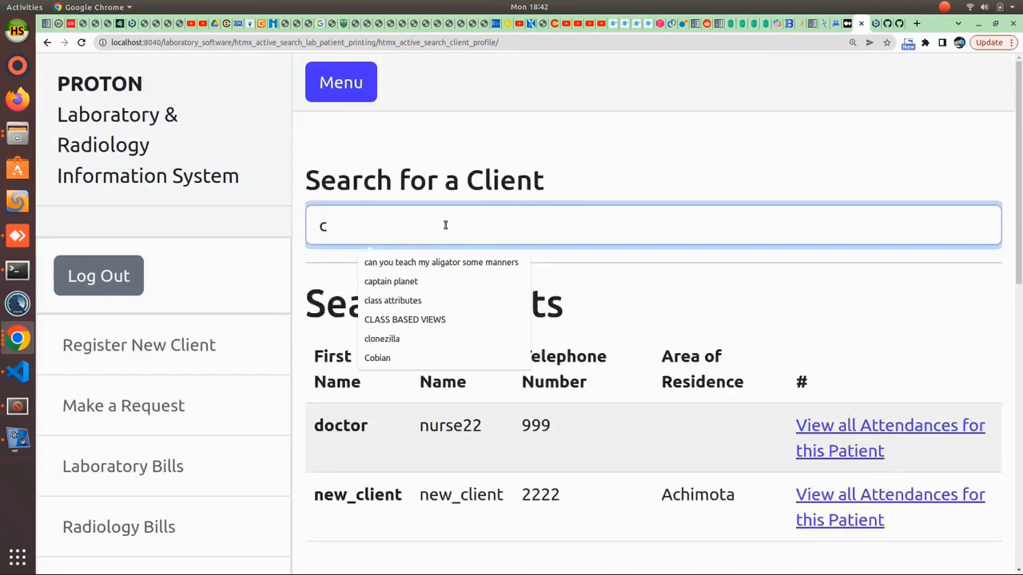
key(BackSpace)
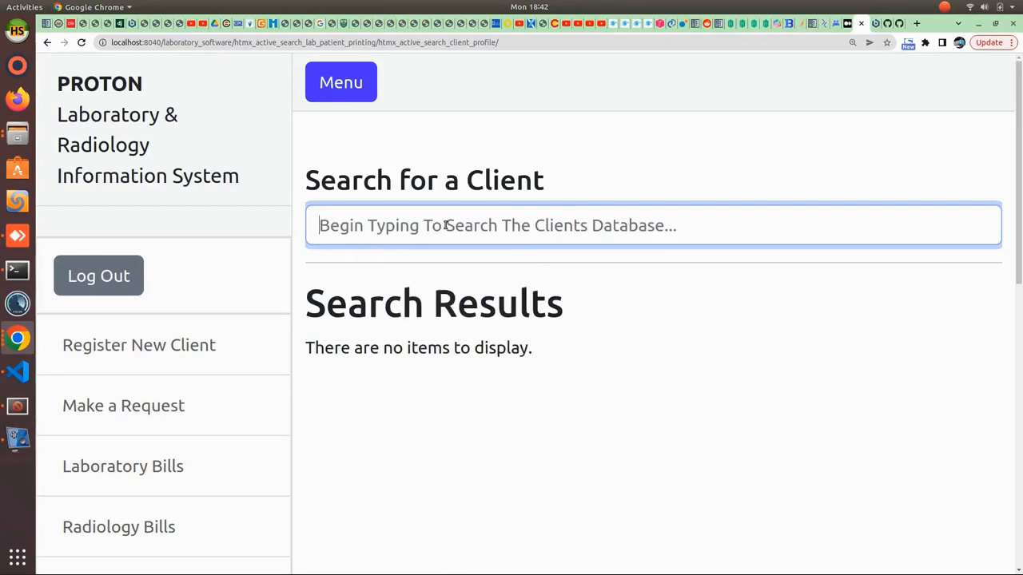
text(cli)
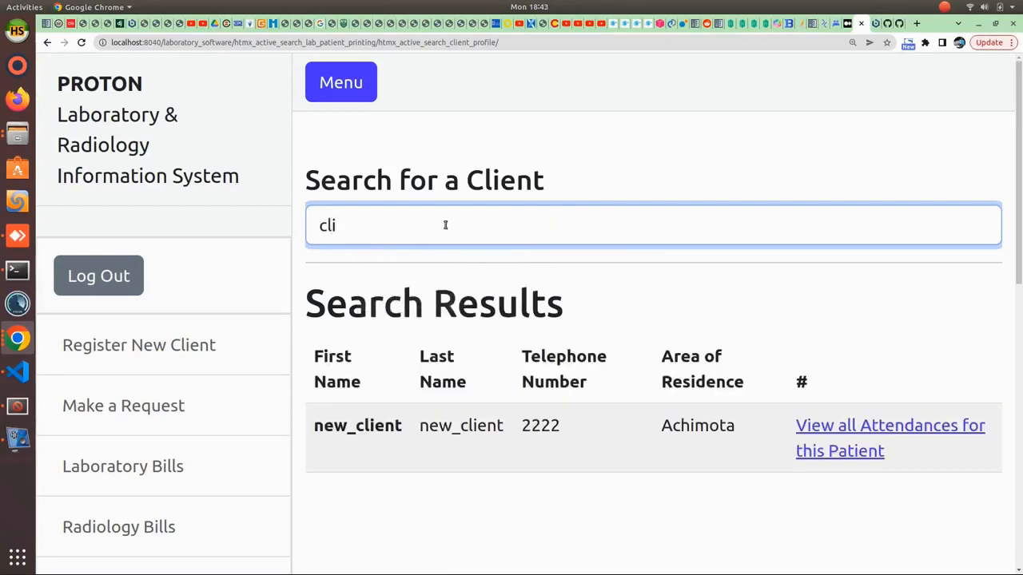
- Show new_client's attendances and their requested fbc and mps tests for printing
click(890, 430)
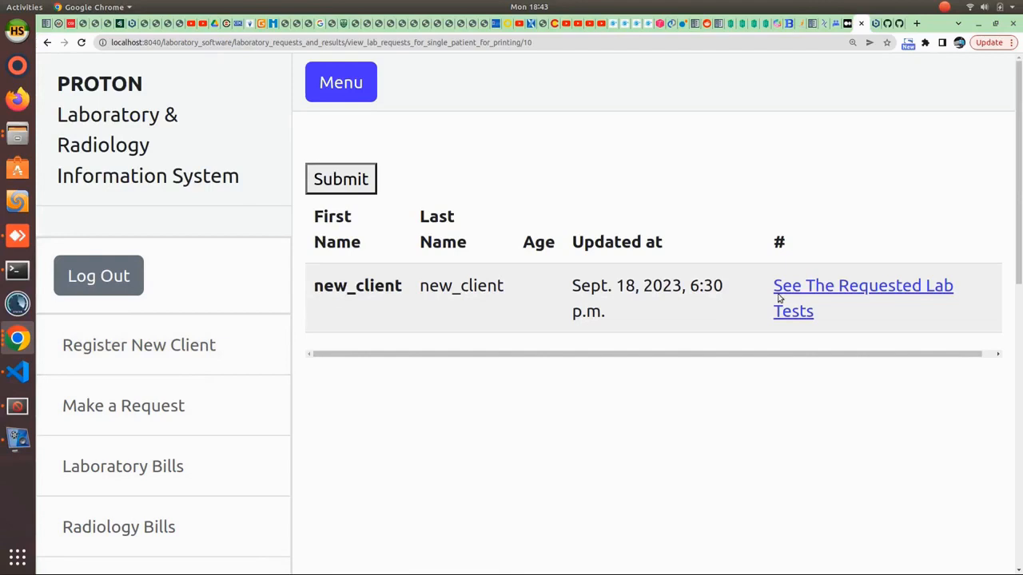
click(822, 292)
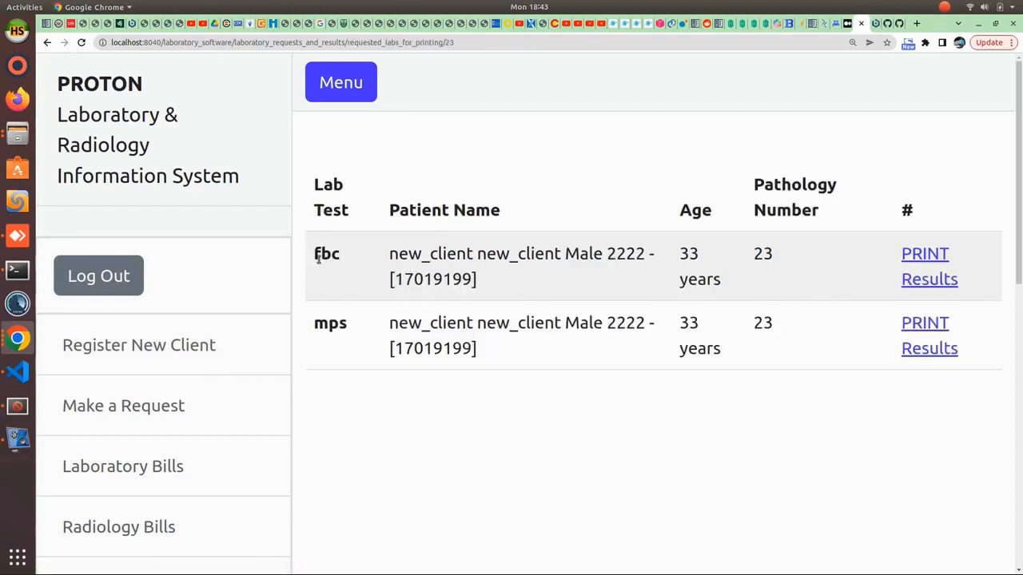
drag(315, 254, 349, 264)
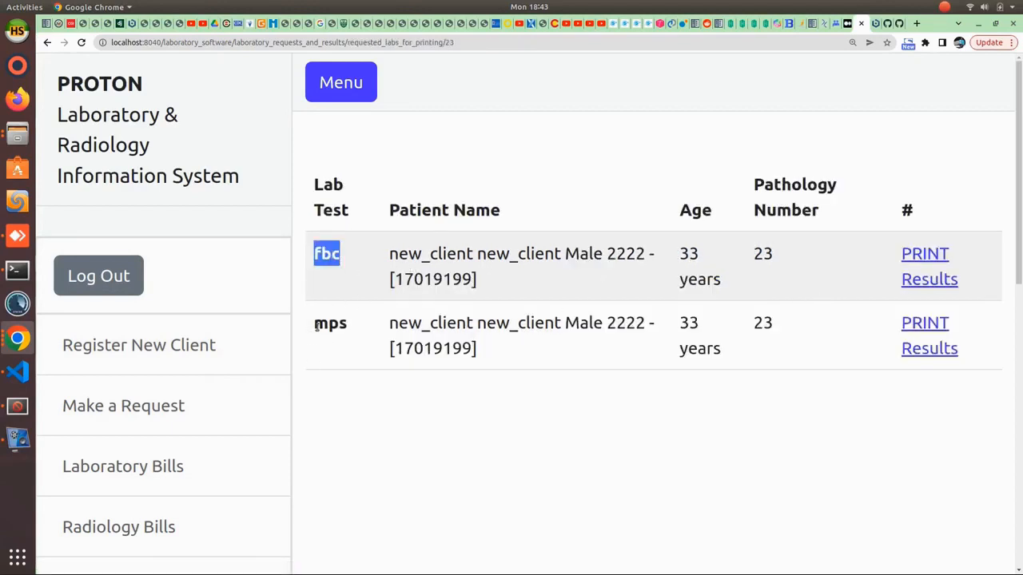
drag(315, 327, 349, 328)
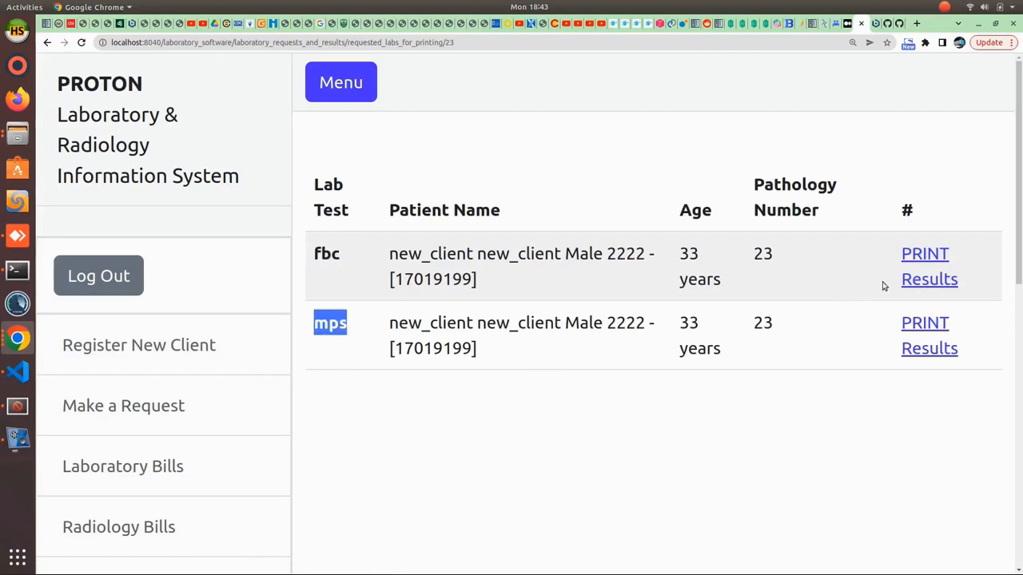
- Generate the fbc results PDF report, then return to the laboratory bills list
click(927, 254)
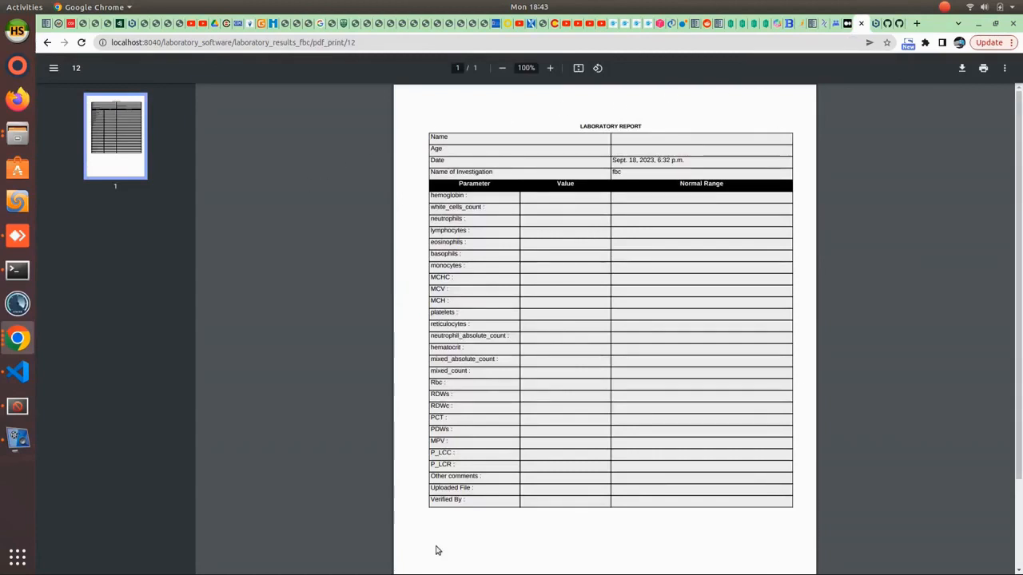
click(47, 42)
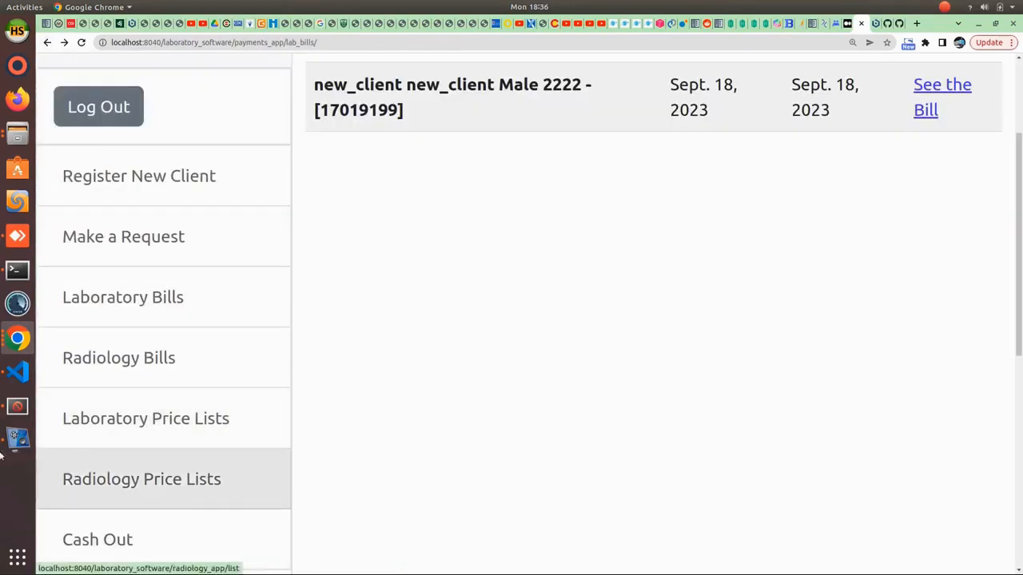
- Show the laboratory price list and highlight fbc at GHc 5.00
click(118, 420)
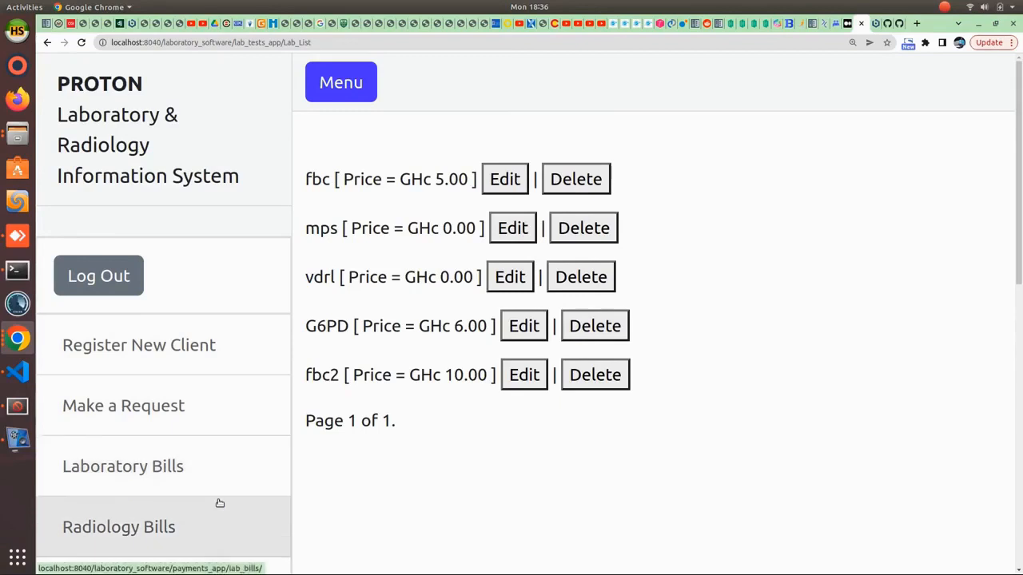
scroll(232, 502, down, 2)
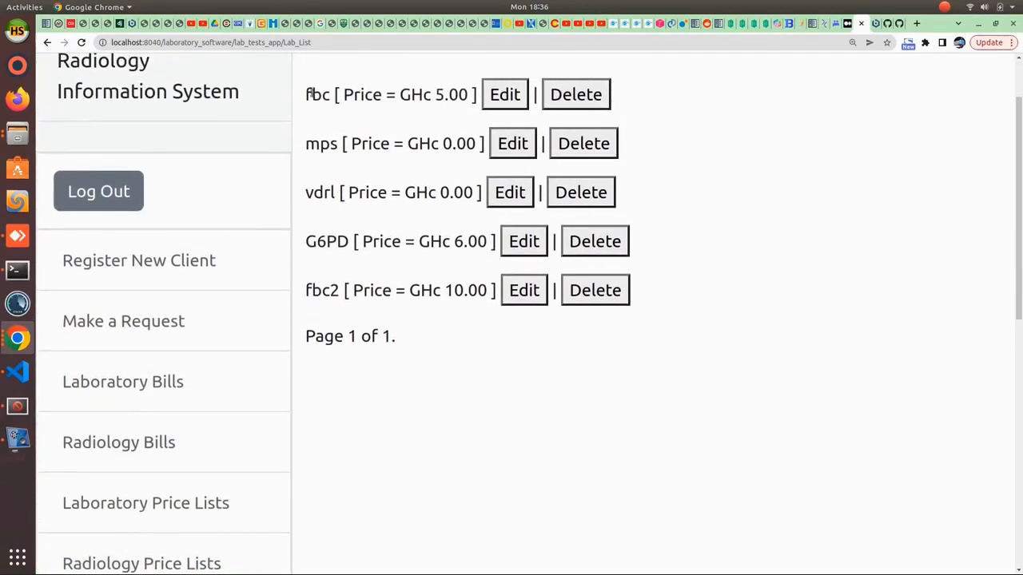
drag(306, 95, 473, 98)
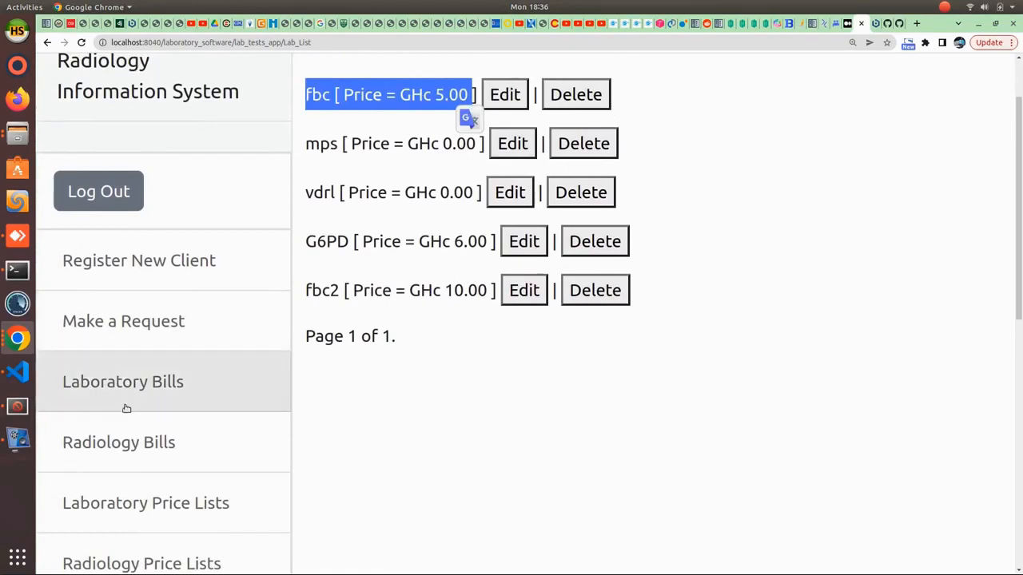
scroll(127, 415, down, 2)
scroll(126, 422, down, 2)
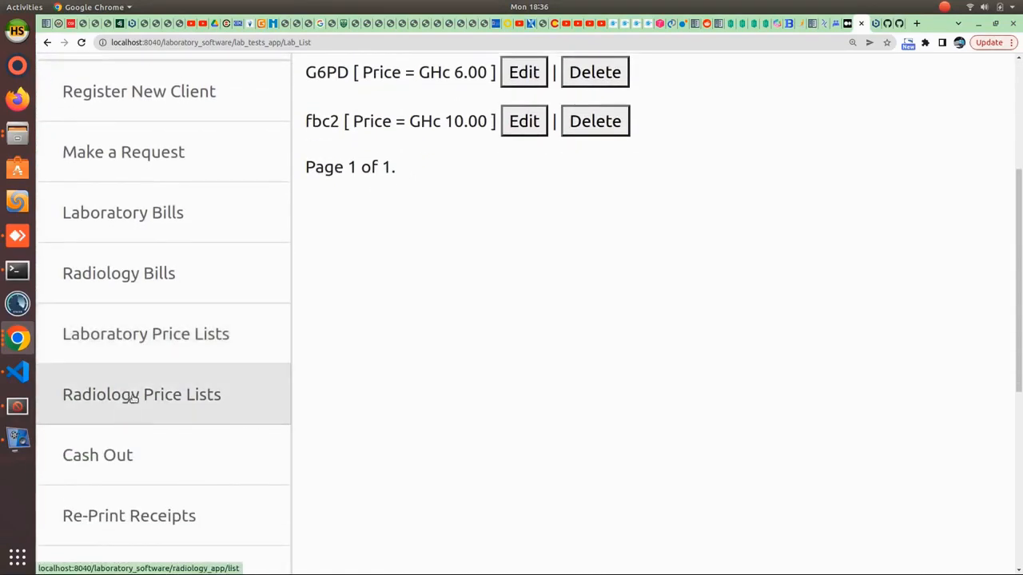
- Check the Chest X-ray radiology price, then return to new_client's fbc and mps print page
click(134, 398)
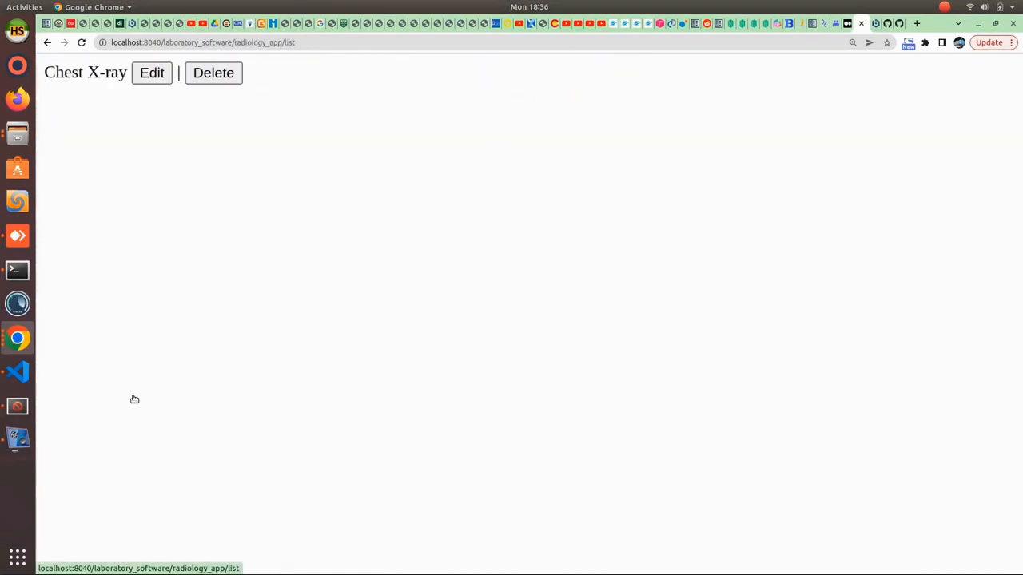
click(47, 44)
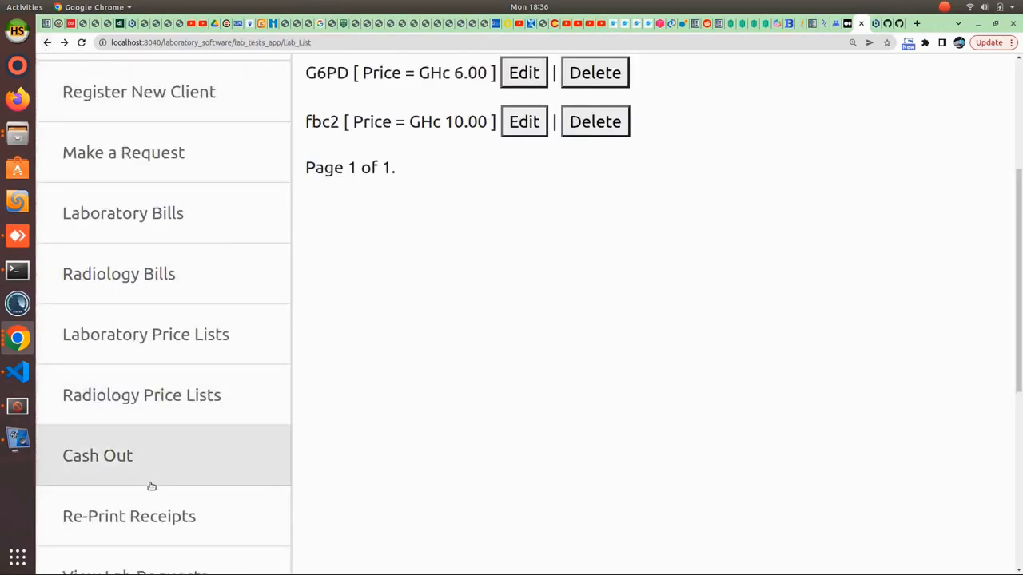
scroll(151, 484, down, 2)
scroll(148, 489, down, 1)
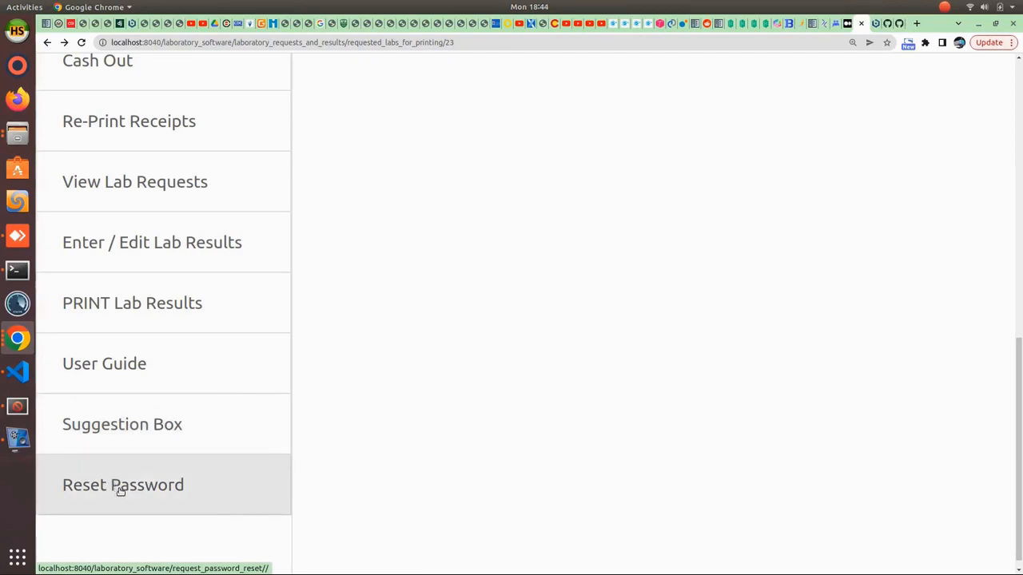
scroll(120, 491, up, 7)
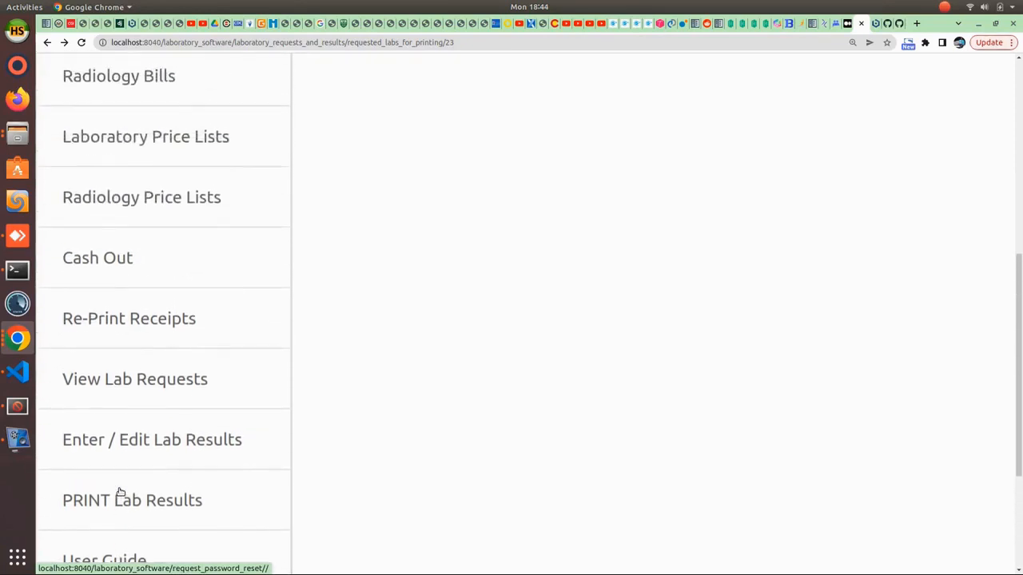
scroll(120, 491, up, 8)
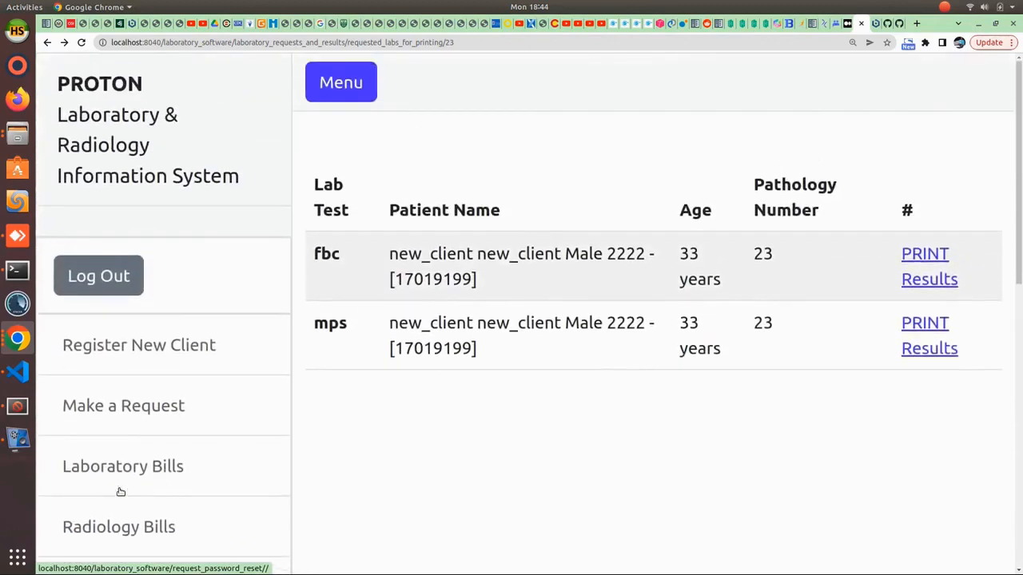